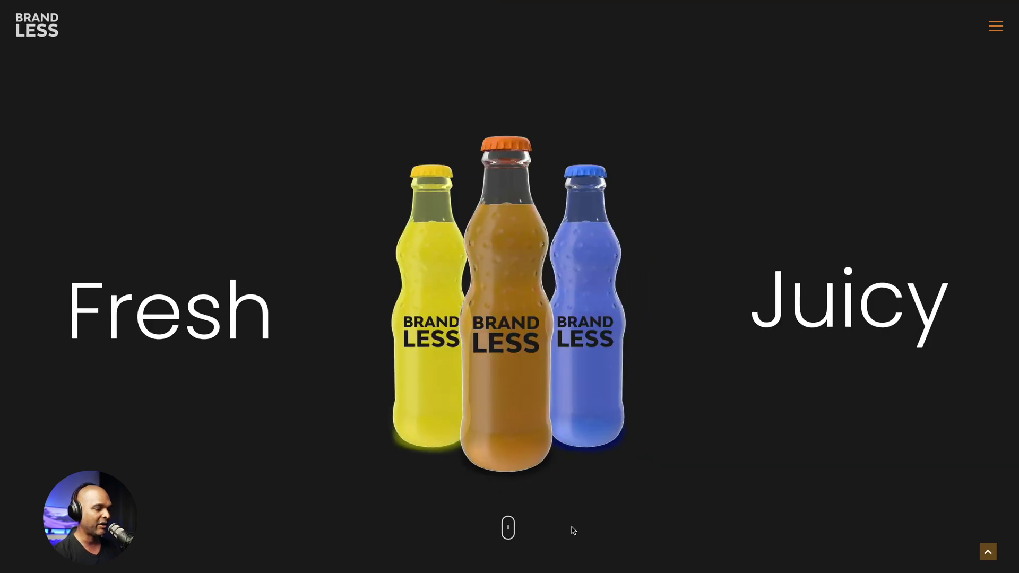
# Step down through the Tangor, Raspberry and Smurfy bottle sections using the scroll-mouse icon
pyautogui.click(512, 529)
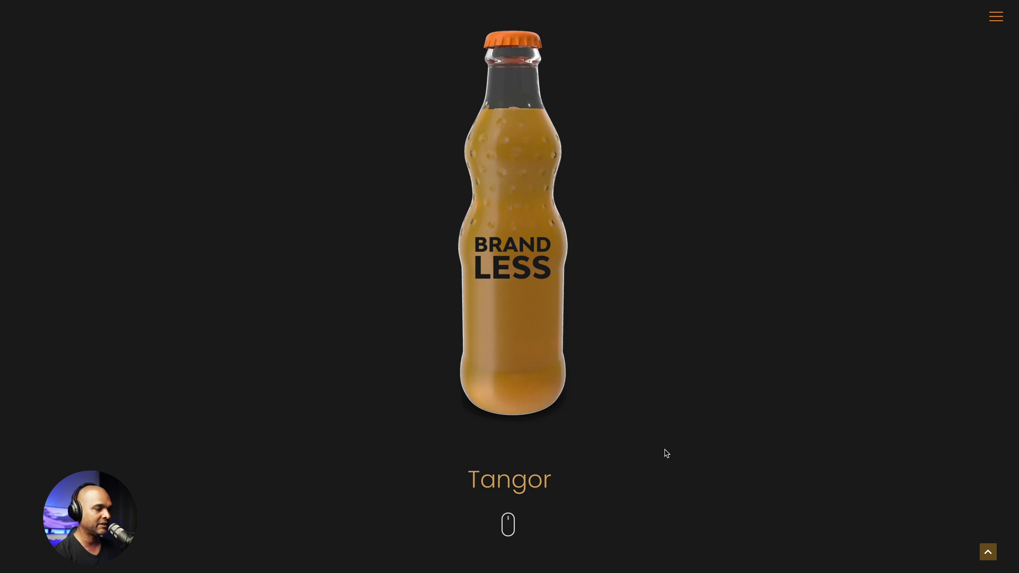
pyautogui.click(508, 523)
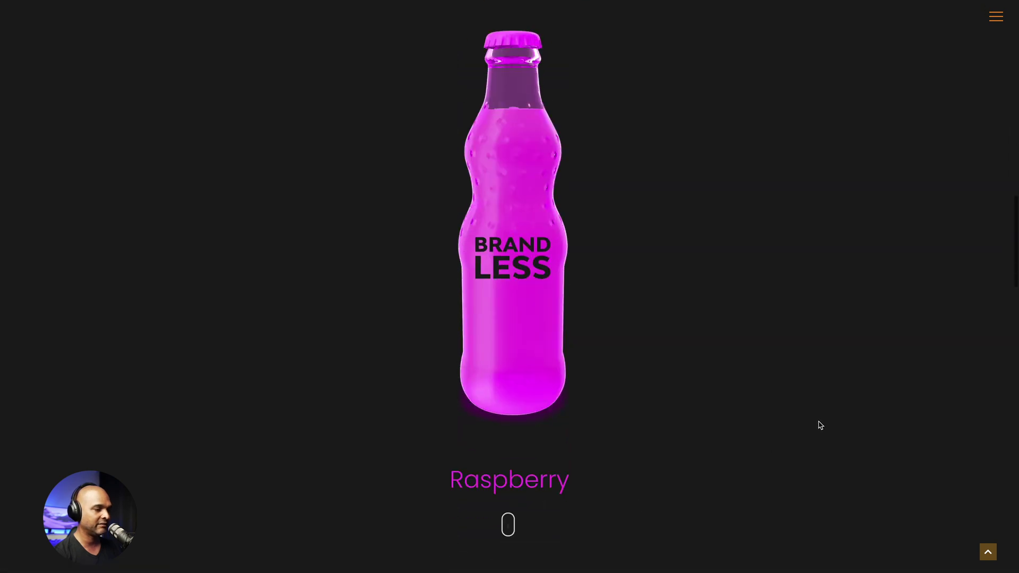
pyautogui.click(510, 526)
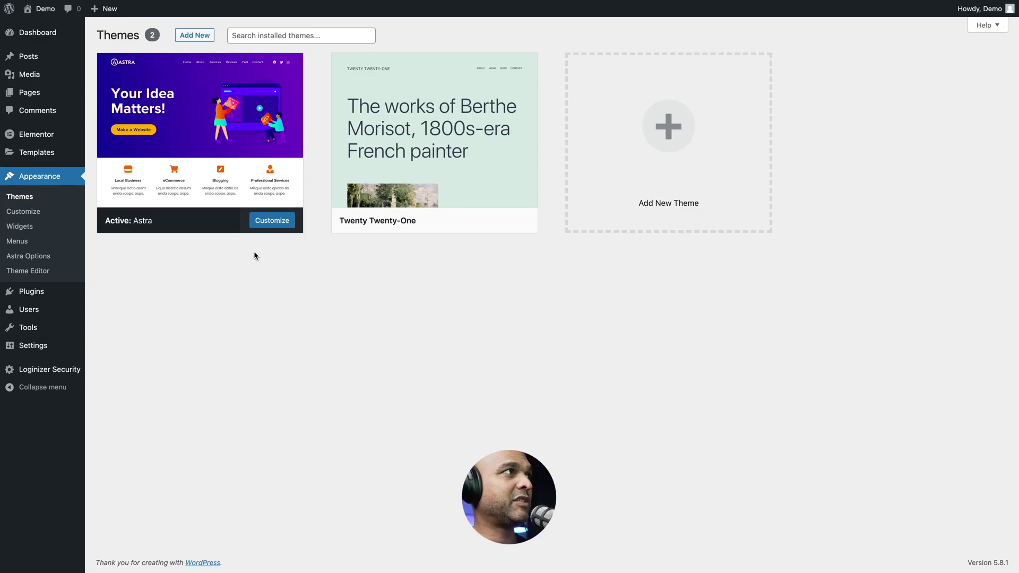
# Confirm that Astra is the active WordPress theme alongside Twenty Twenty-One
pyautogui.moveTo(200, 156)
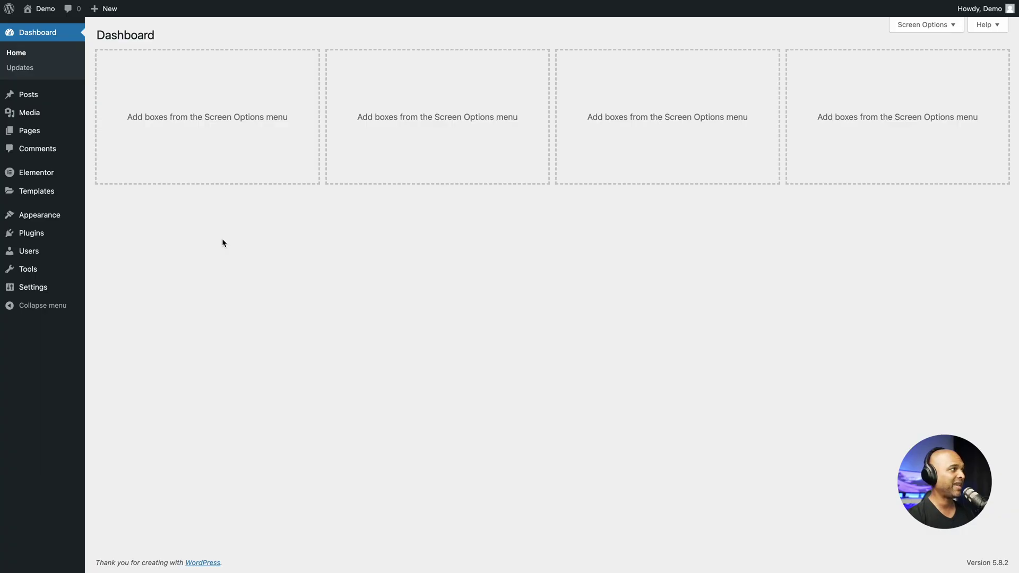
# Create and publish a new page titled 'My page', then open it in Elementor
pyautogui.moveTo(43, 134)
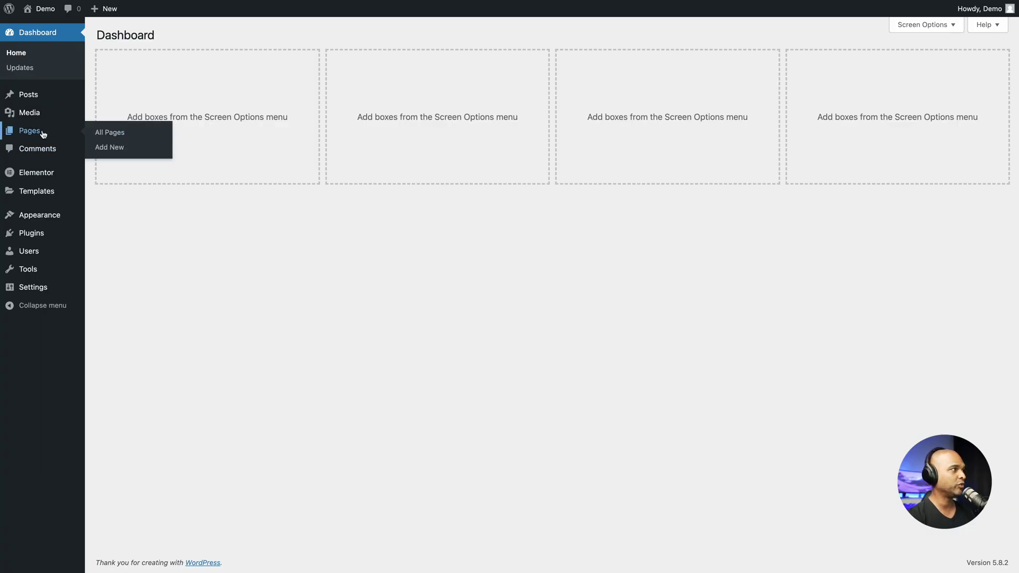
pyautogui.click(110, 147)
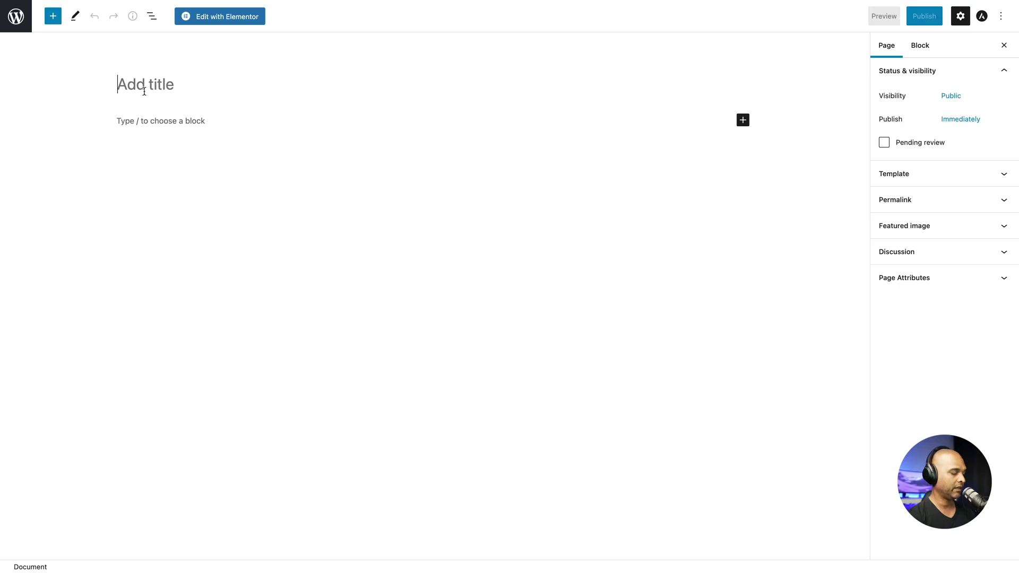
pyautogui.write('My pager')
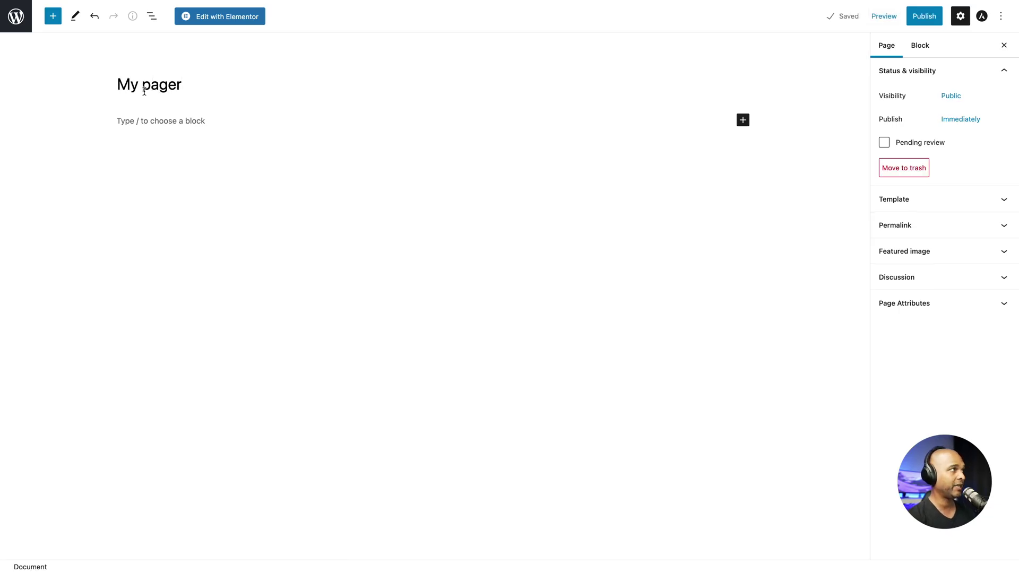
pyautogui.press('BackSpace')
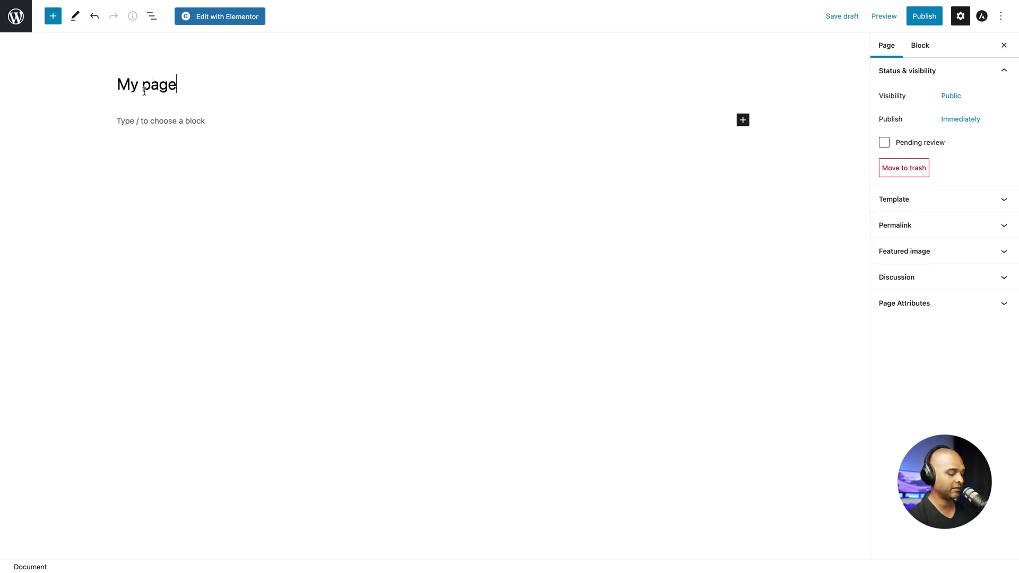
pyautogui.click(927, 20)
pyautogui.click(929, 21)
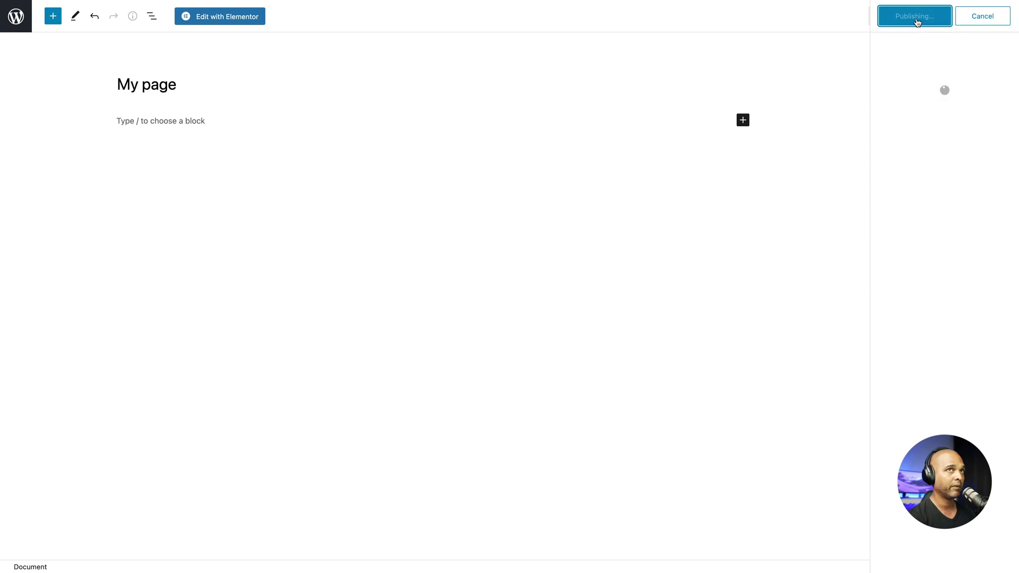
pyautogui.click(210, 17)
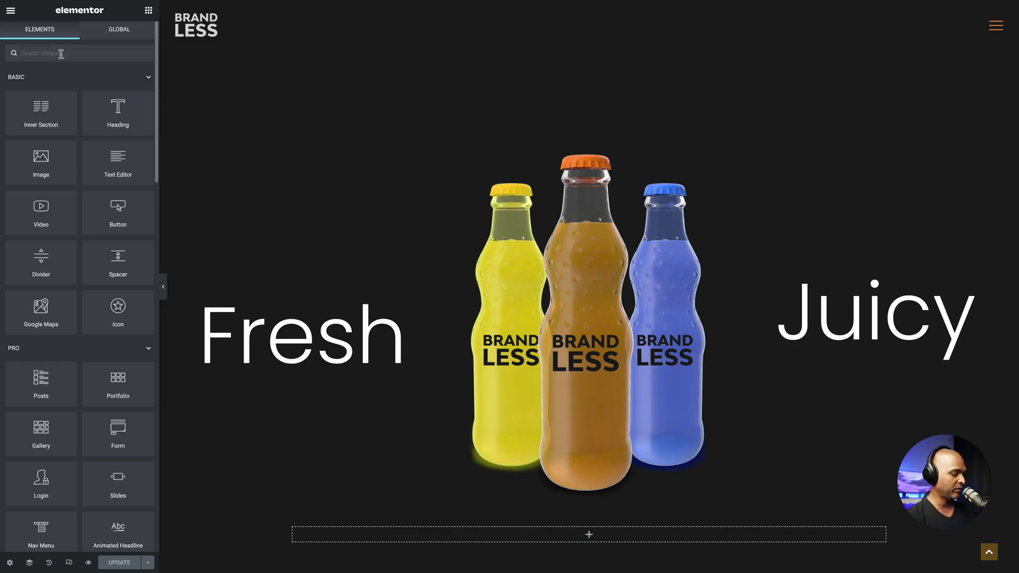
# Add an HTML widget in a new section below the hero bottles, found by searching 'html'
pyautogui.click(61, 54)
pyautogui.write('html')
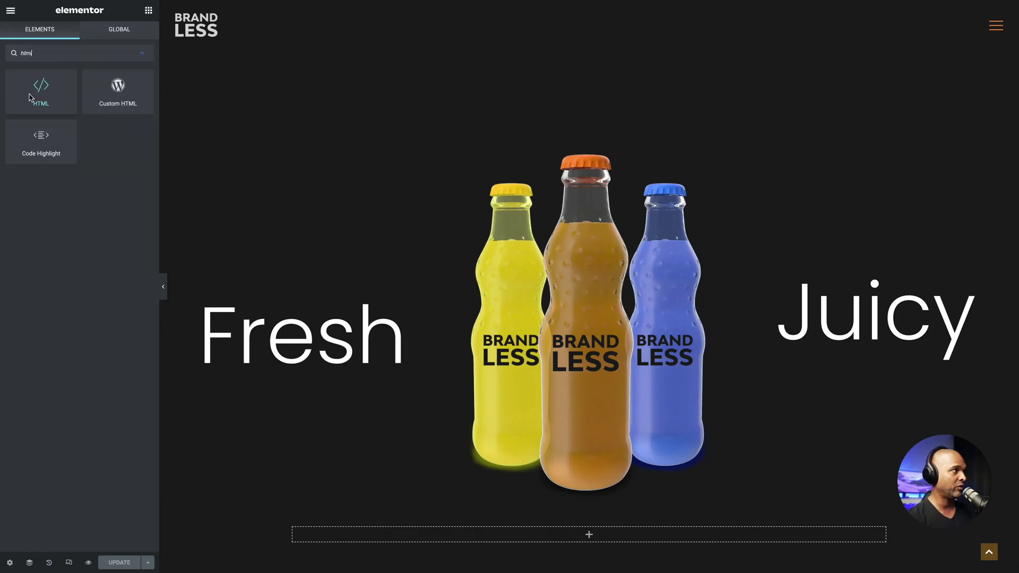
pyautogui.moveTo(35, 93); pyautogui.dragTo(589, 534)
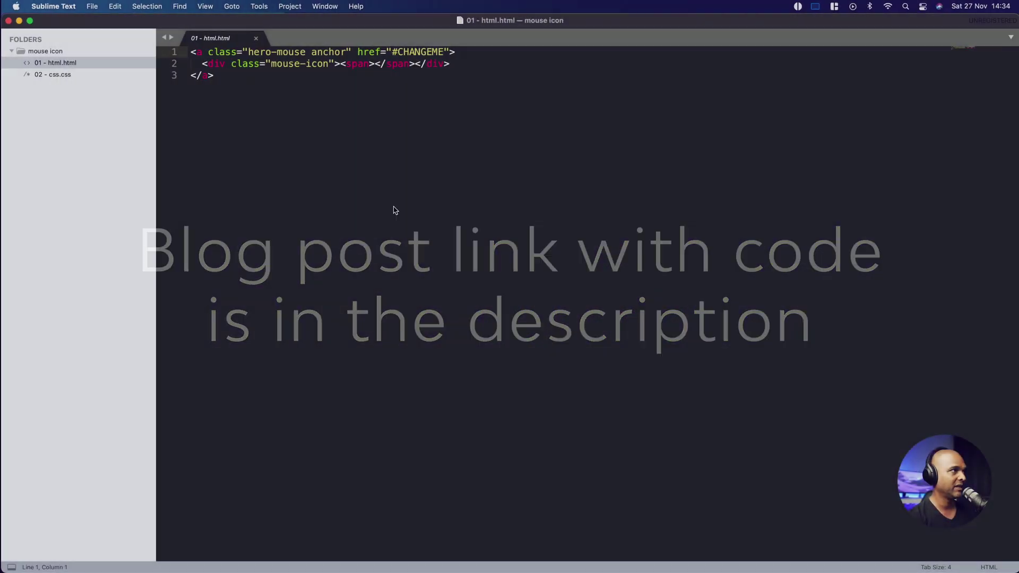
# Copy all of the mouse-icon markup from the code file
pyautogui.press('super+a')
pyautogui.press('super+c')
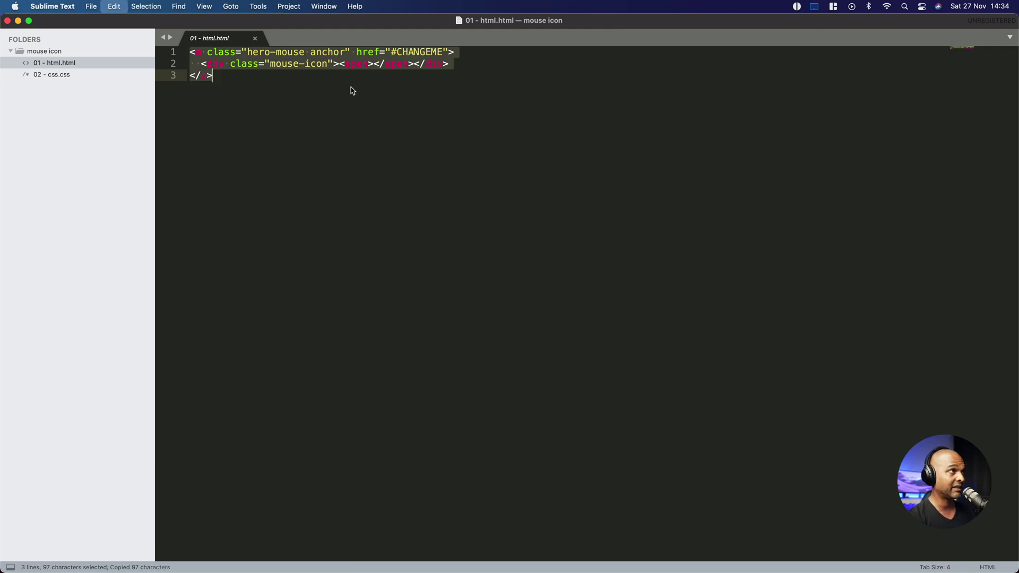
pyautogui.press('super+Tab')
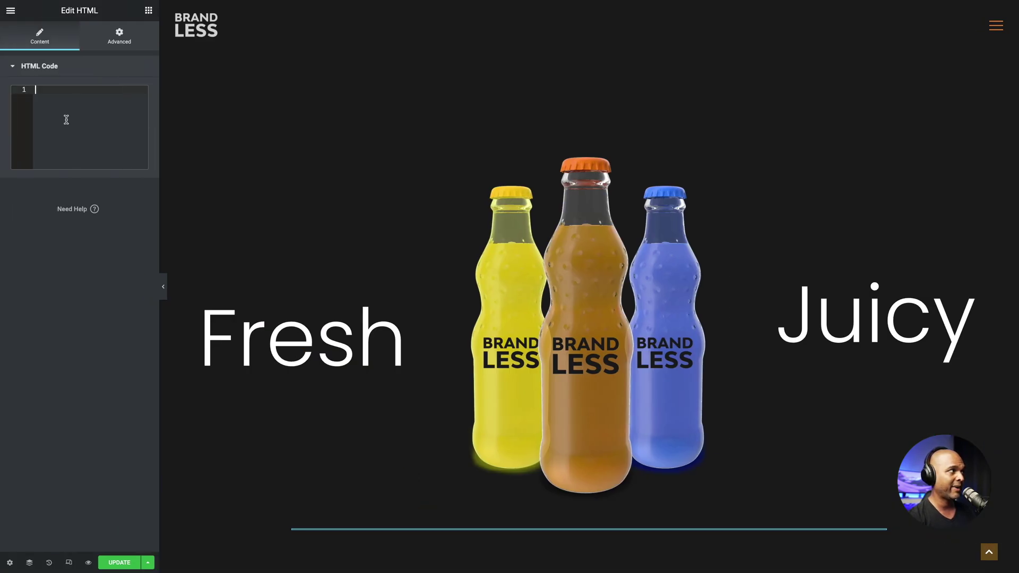
# Paste the mouse-icon markup into the HTML widget and change its link target from CHANGEME to tangor
pyautogui.press('super+v')
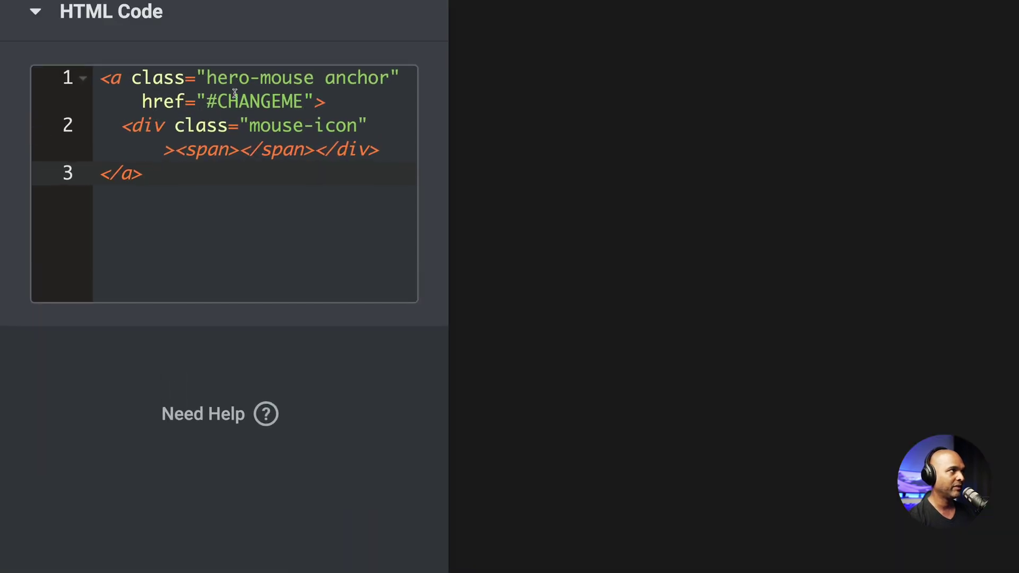
pyautogui.click(227, 110)
pyautogui.doubleClick(241, 101)
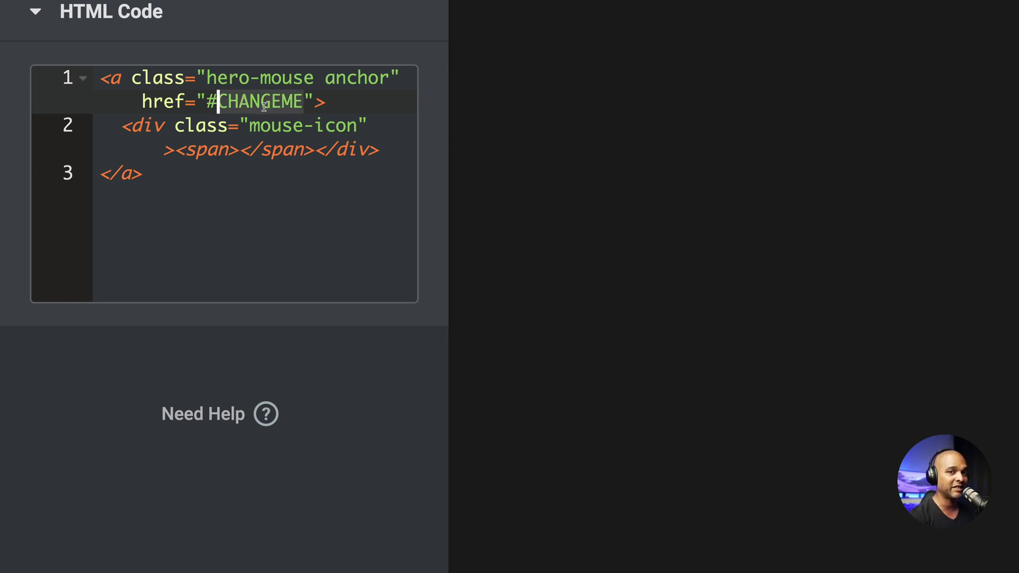
pyautogui.write('tangor')
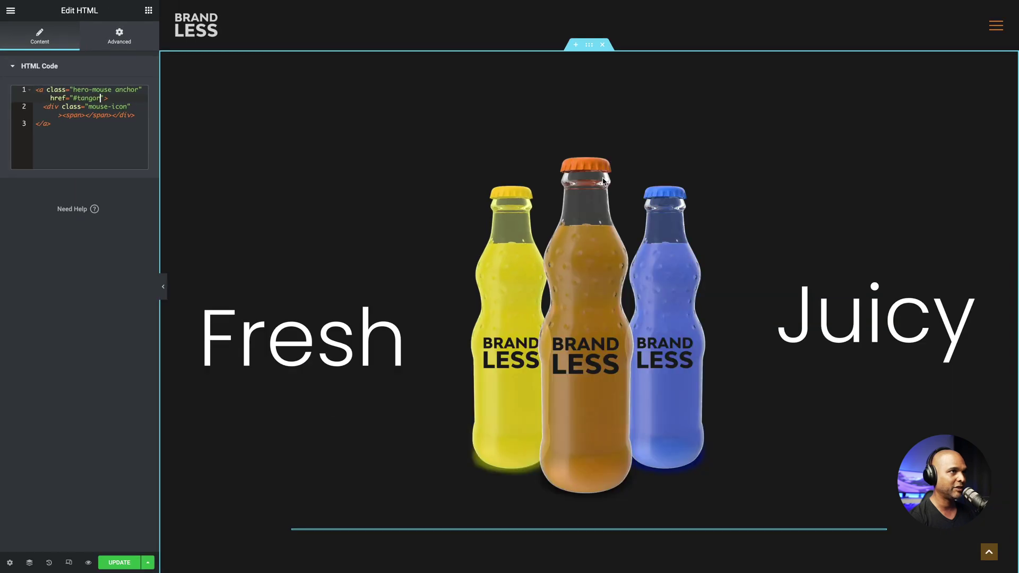
# Select the Tangor bottle section and set CSS ID tangor in its Advanced settings
pyautogui.scroll(-10, 547, 274)
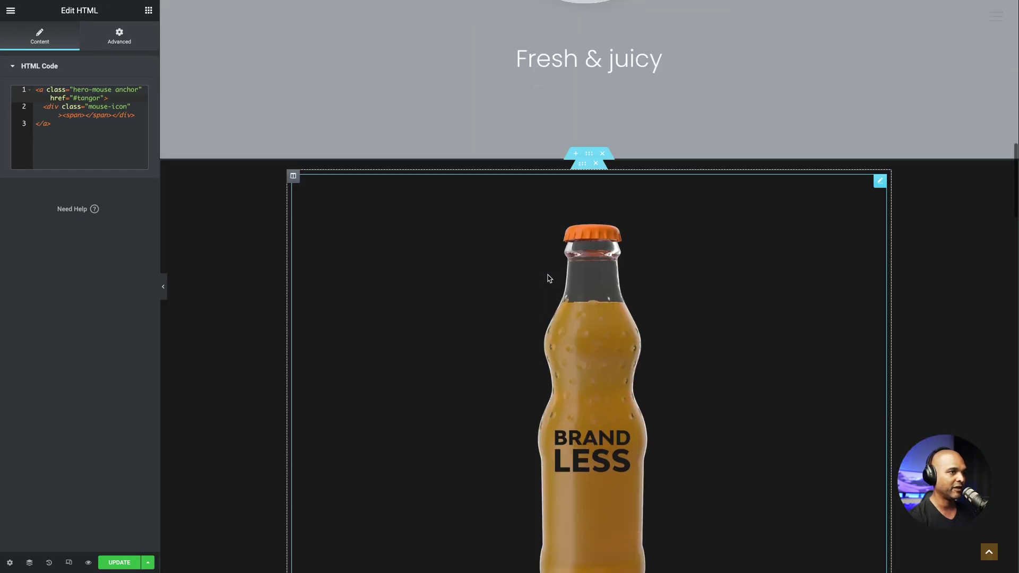
pyautogui.scroll(-1, 550, 279)
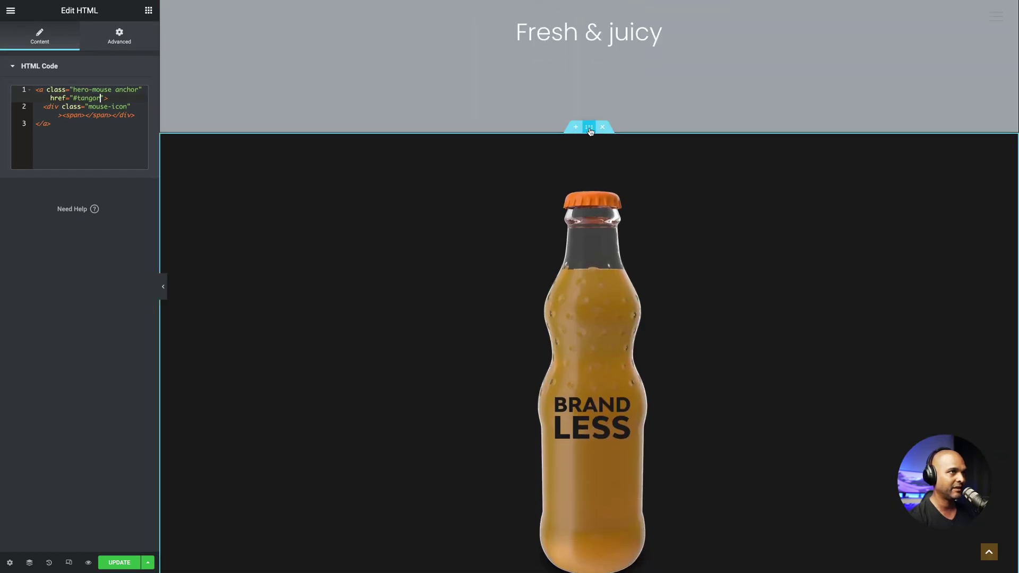
pyautogui.click(589, 127)
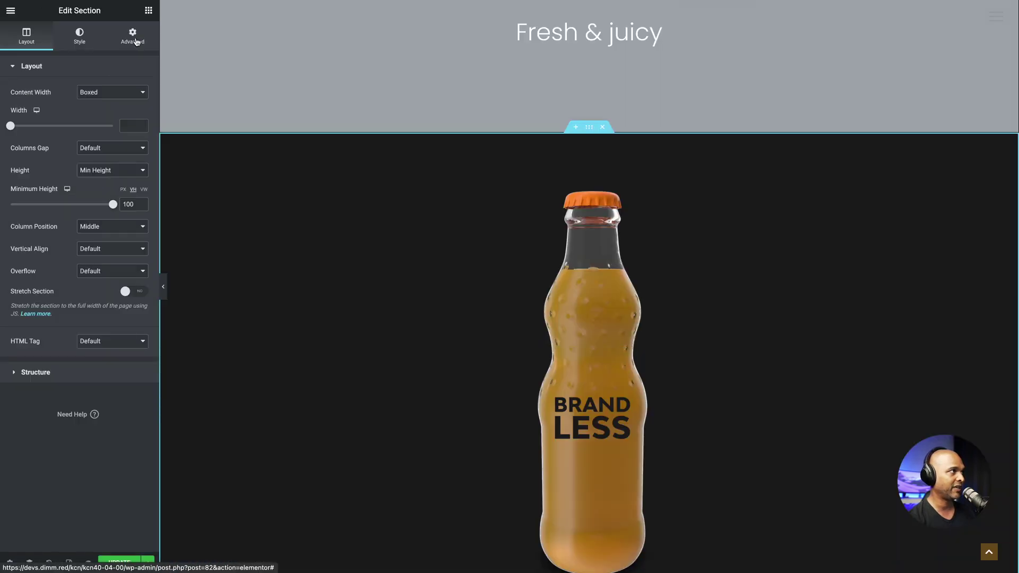
pyautogui.click(137, 41)
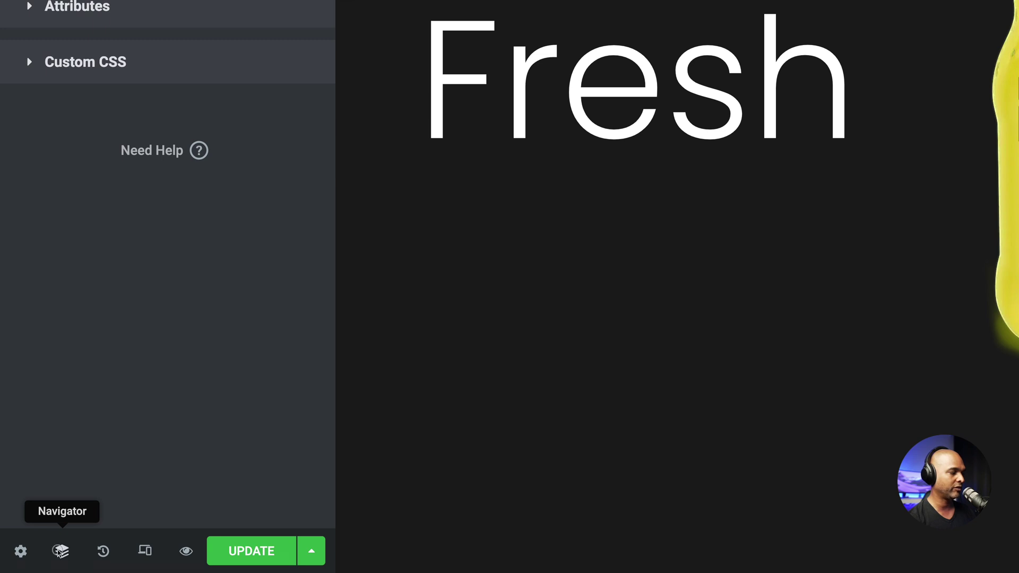
# Open the Navigator, toggling it with Ctrl+I, and select the hero's HTML widget to review its tangor link
pyautogui.click(60, 553)
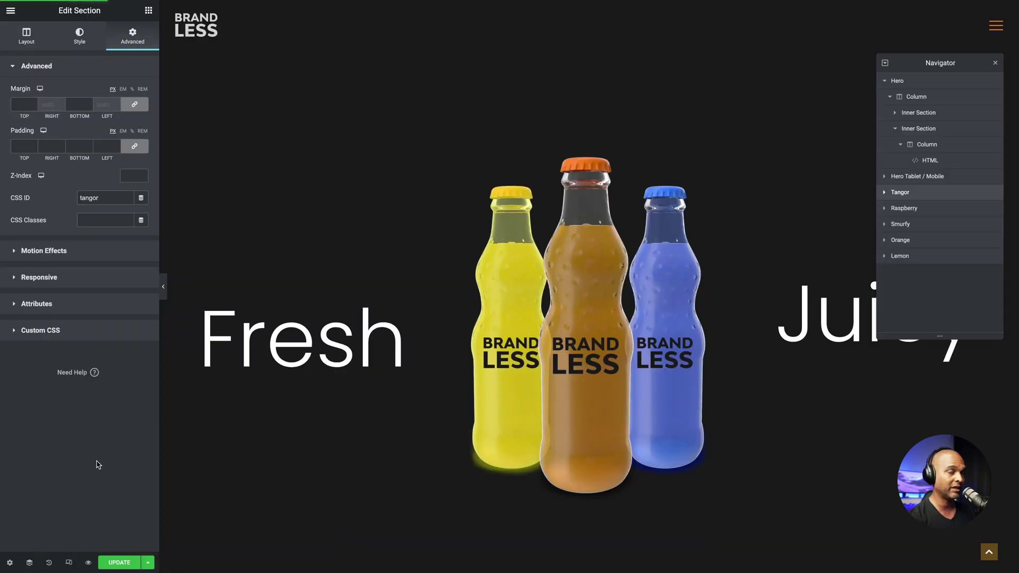
pyautogui.hotkey('ctrl', 'i')
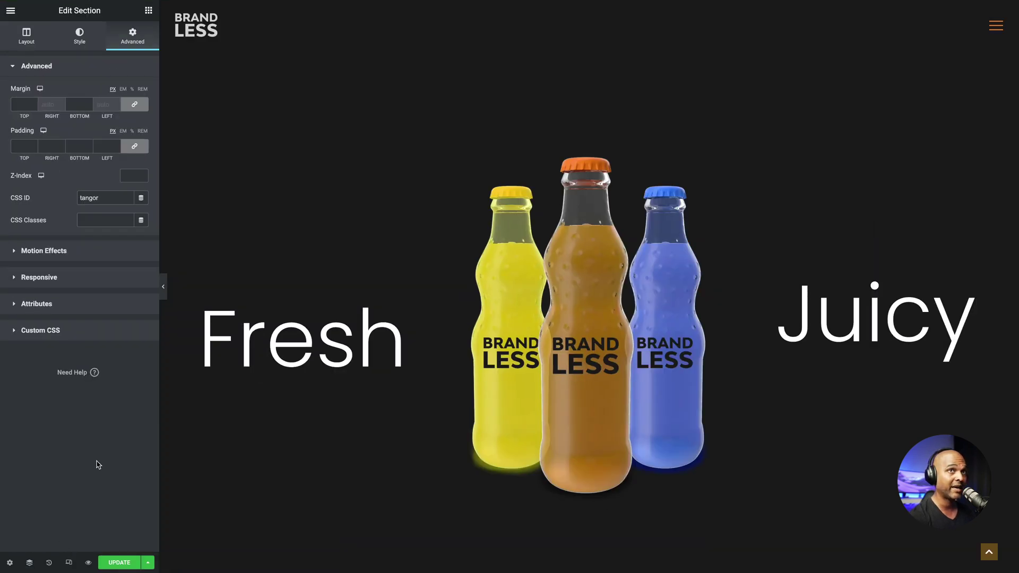
pyautogui.hotkey('ctrl', 'i')
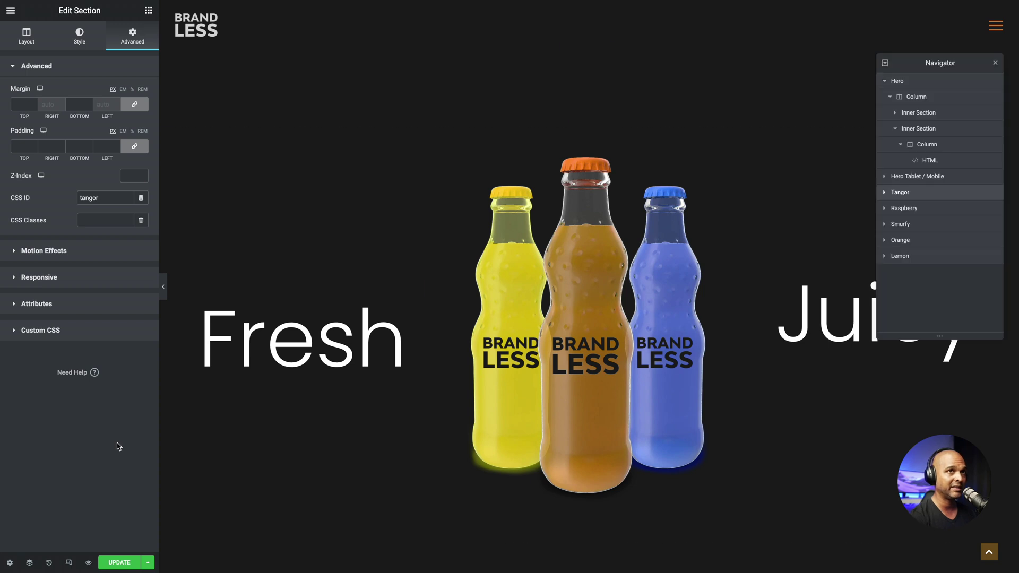
pyautogui.click(920, 161)
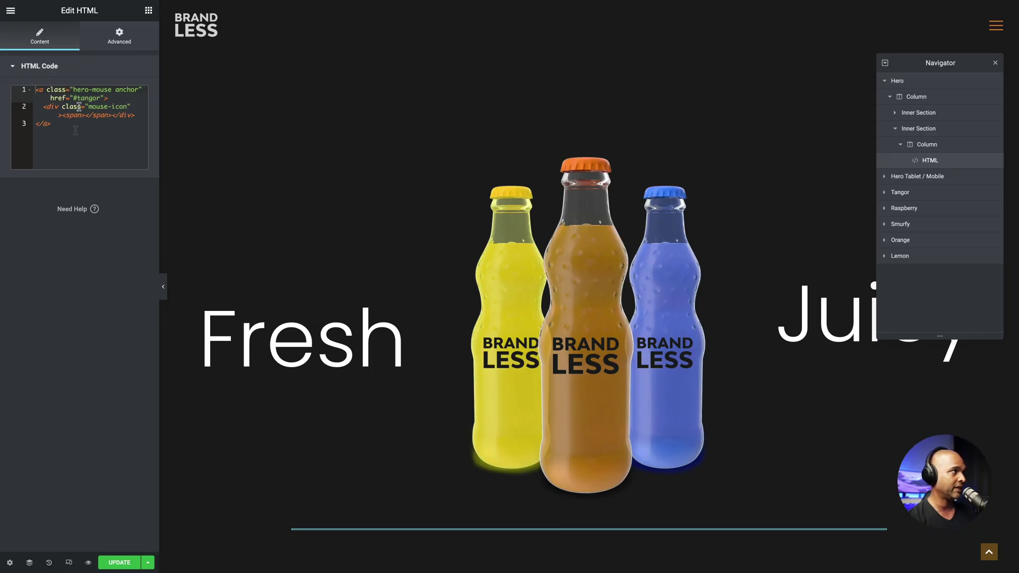
pyautogui.doubleClick(79, 98)
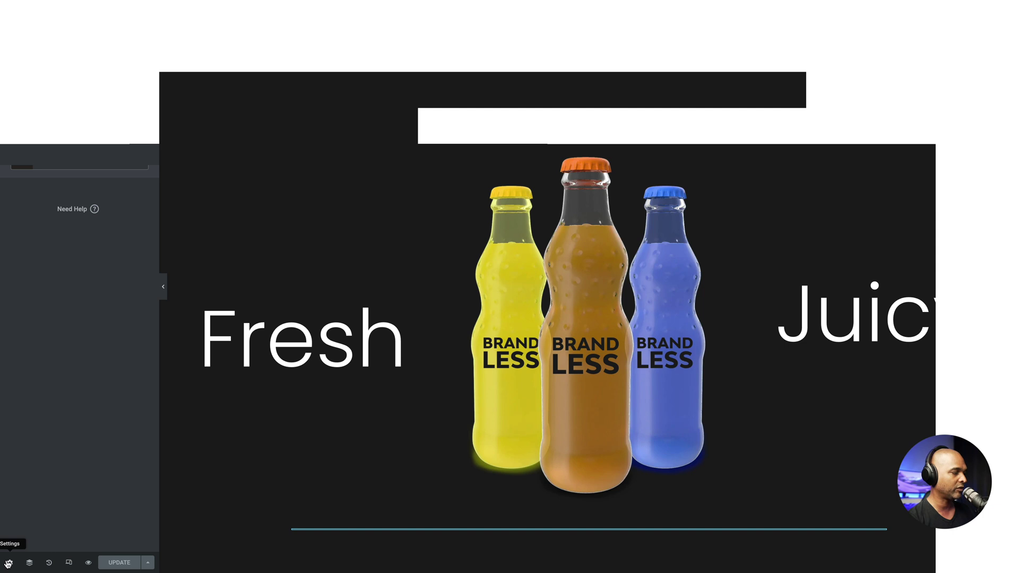
# Open the page's Custom CSS box and copy the entire mouse-icon stylesheet from css.css
pyautogui.click(7, 565)
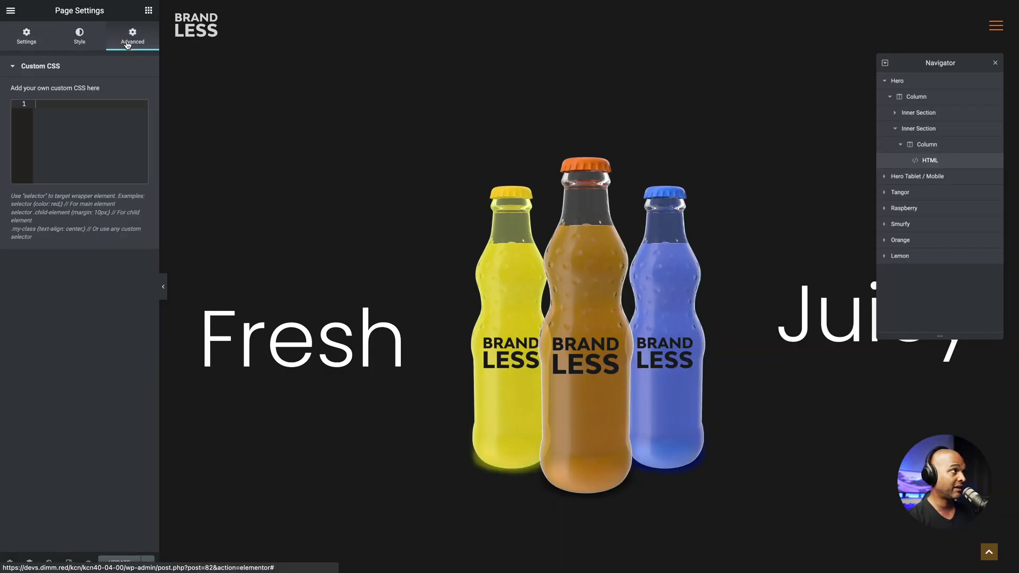
pyautogui.click(39, 113)
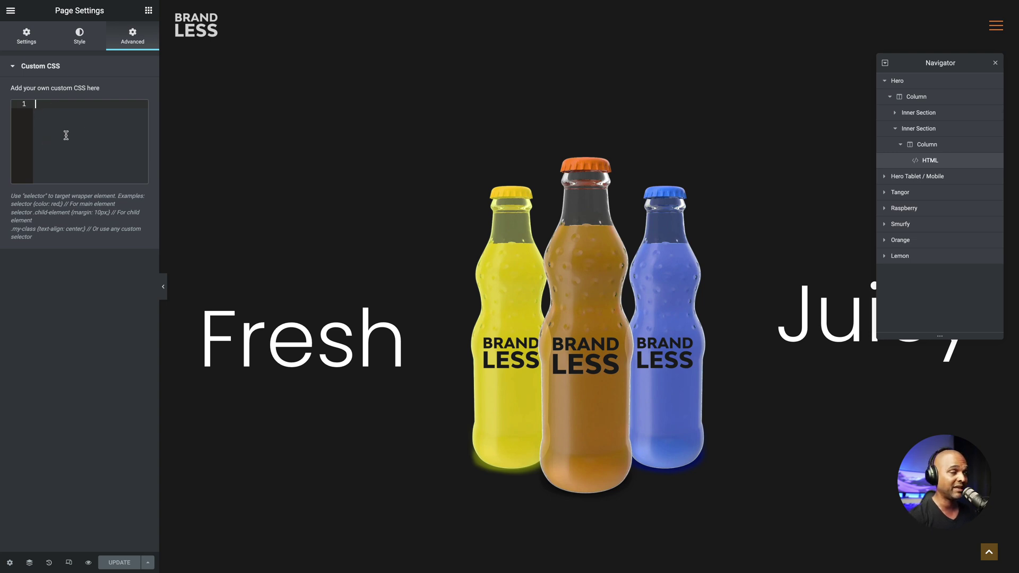
pyautogui.hotkey('ctrl', 'Right')
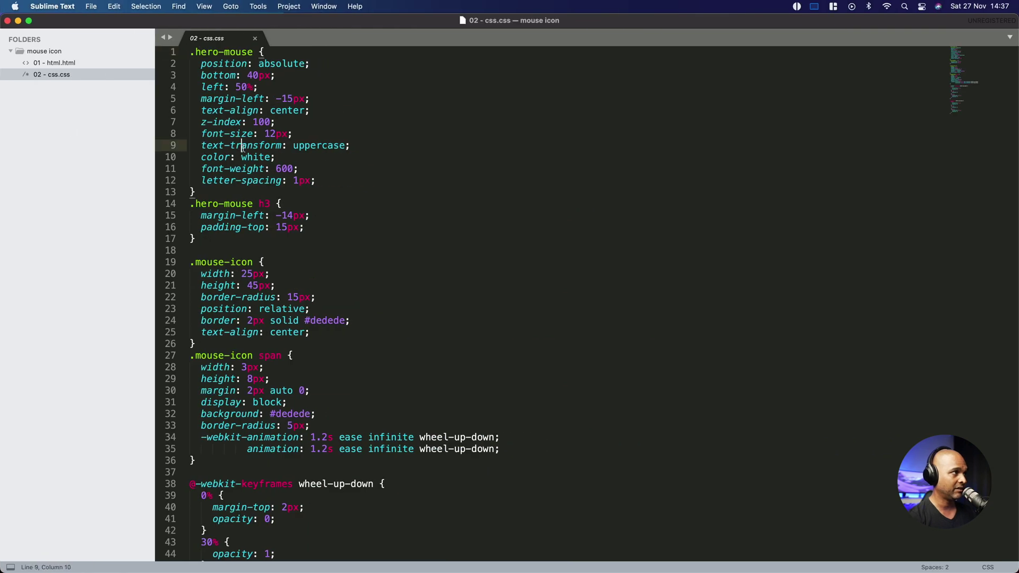
pyautogui.press('super+a')
pyautogui.press('super+c')
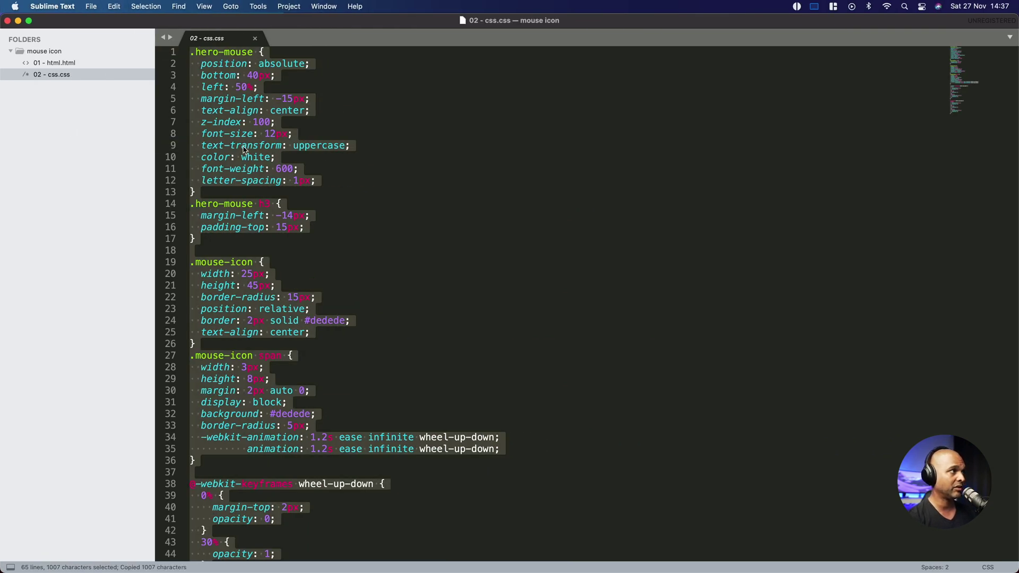
# Paste the mouse-icon stylesheet into the page Custom CSS and check the icon beneath the hero
pyautogui.hotkey('ctrl', 'Left')
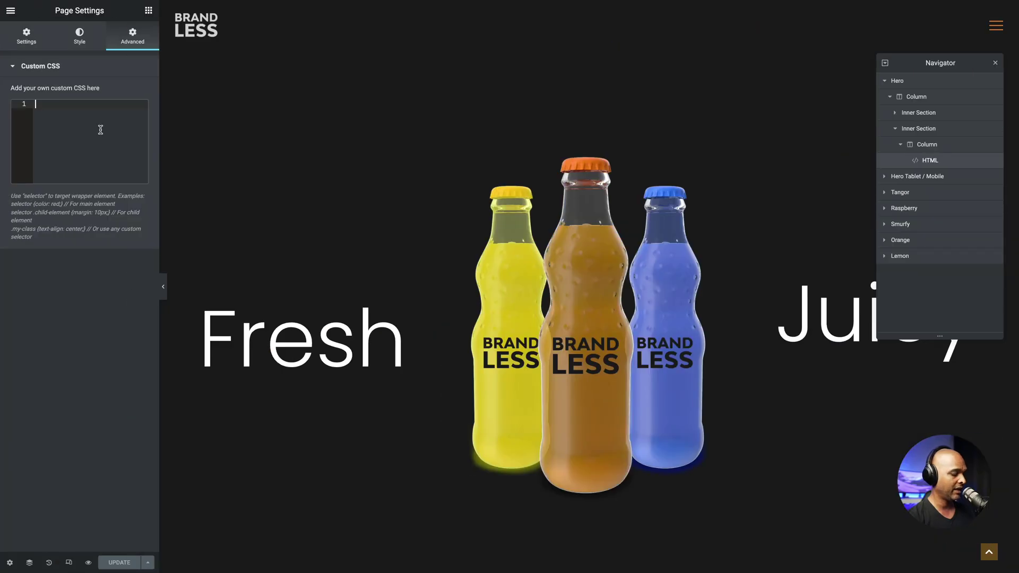
pyautogui.press('super+v')
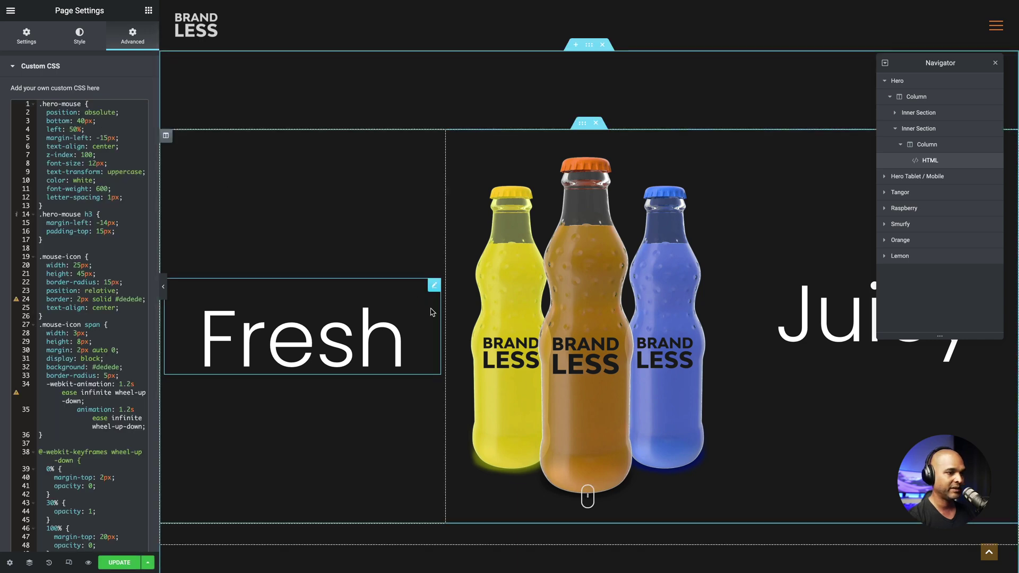
pyautogui.scroll(-3, 608, 485)
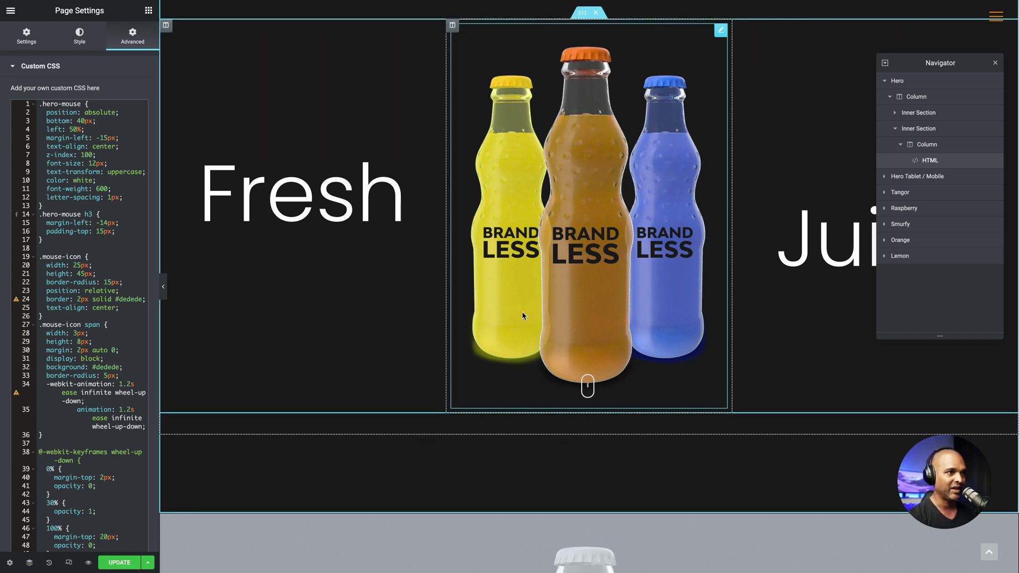
# Give the scroll-mouse HTML widget unlinked margins of 100 px top and 30 px bottom, and save with Update
pyautogui.click(931, 164)
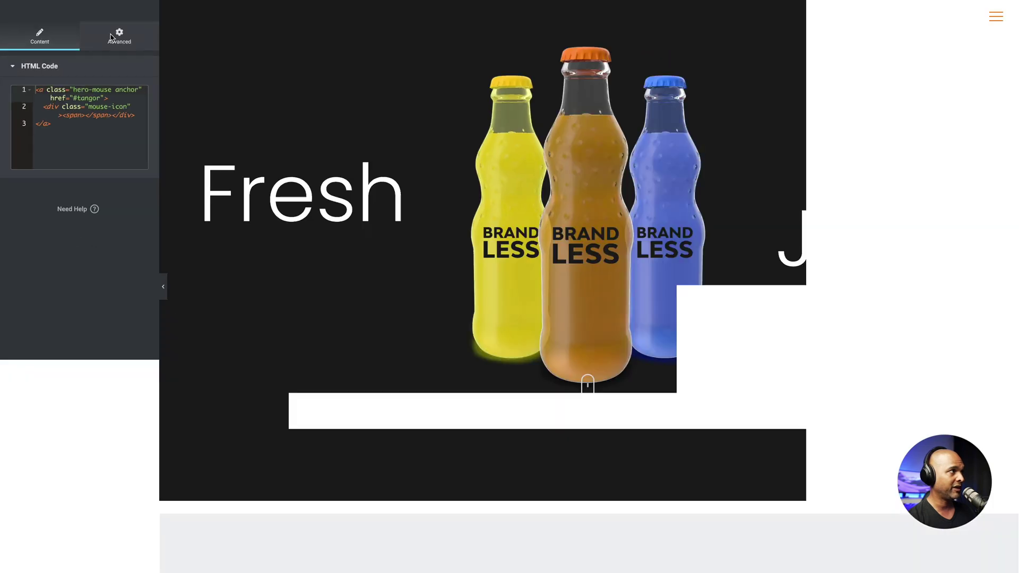
pyautogui.click(113, 38)
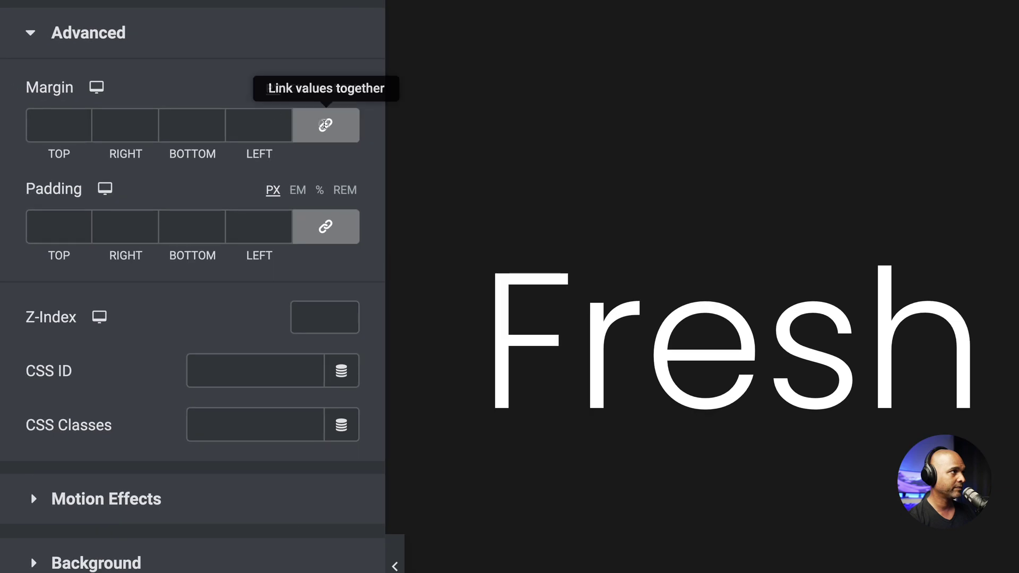
pyautogui.click(134, 104)
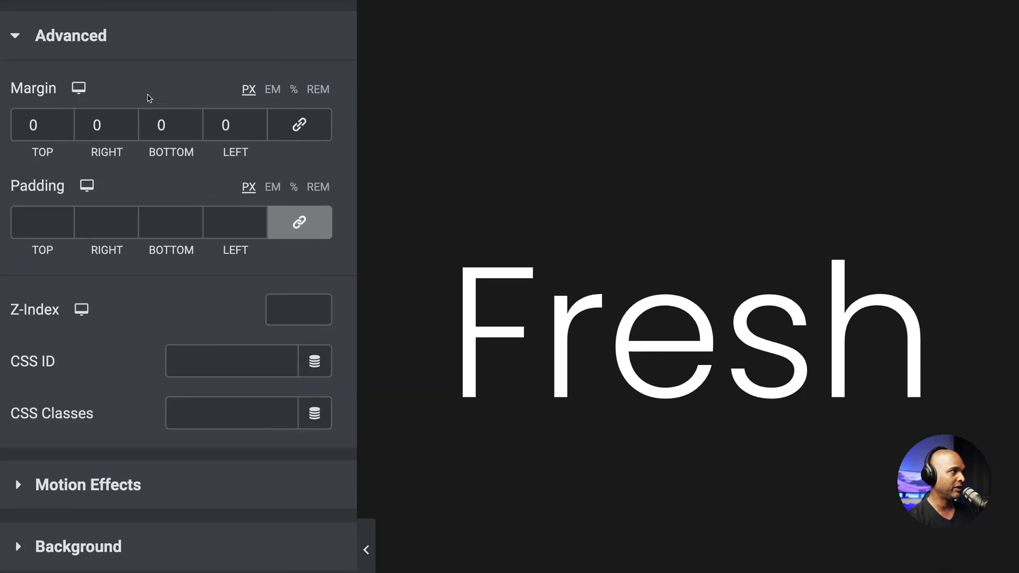
pyautogui.click(43, 123)
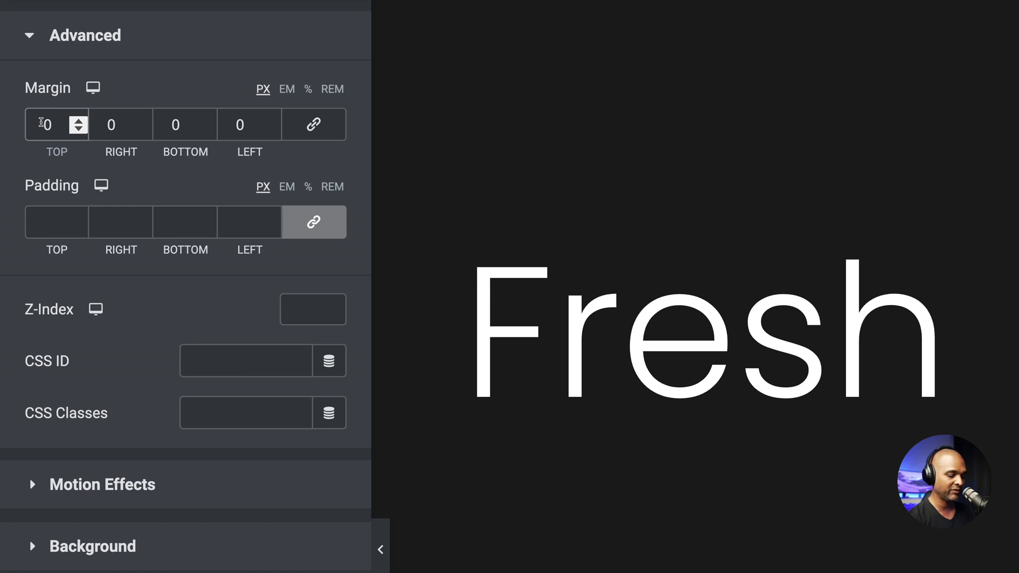
pyautogui.write('100')
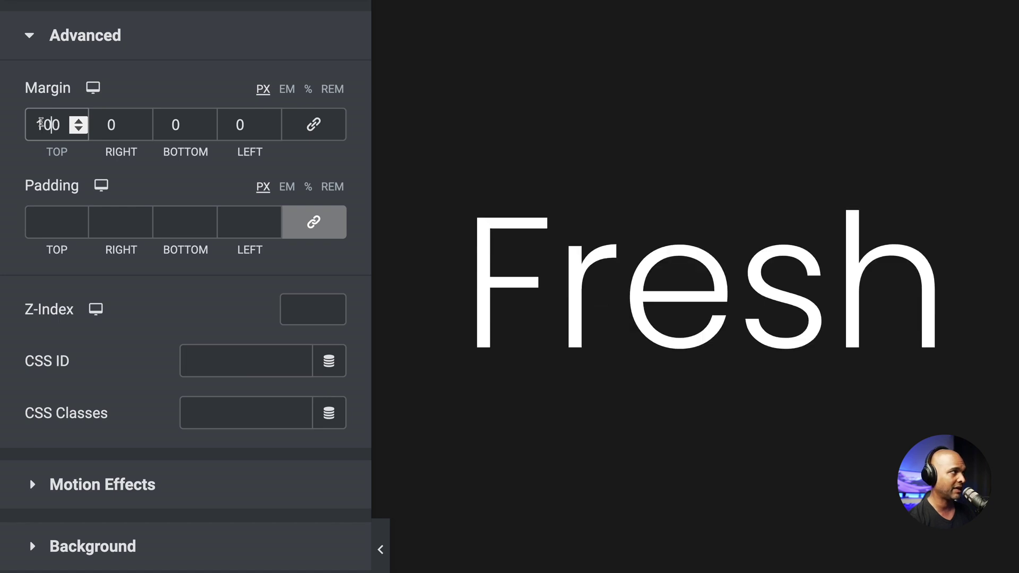
pyautogui.click(169, 124)
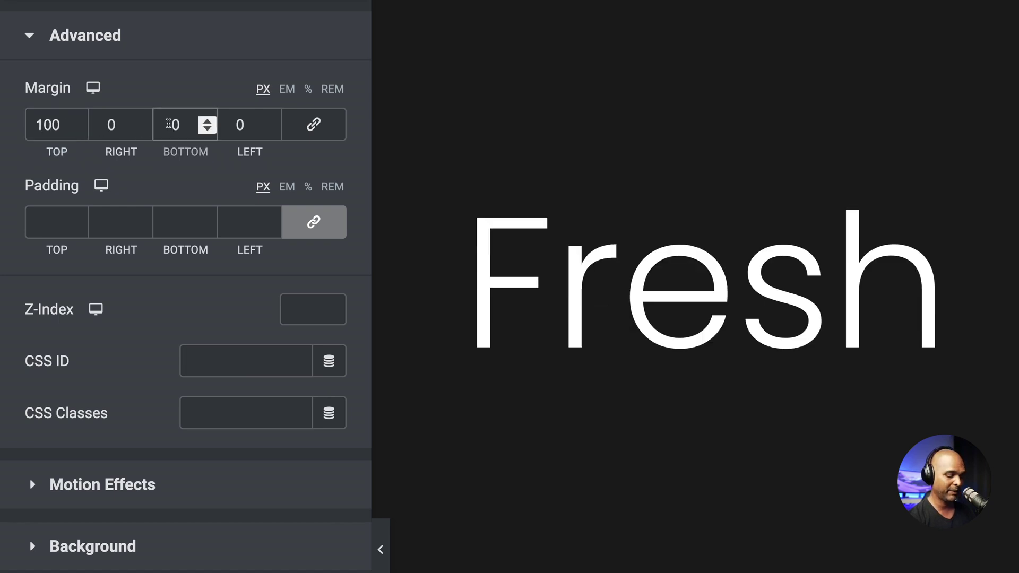
pyautogui.write('3')
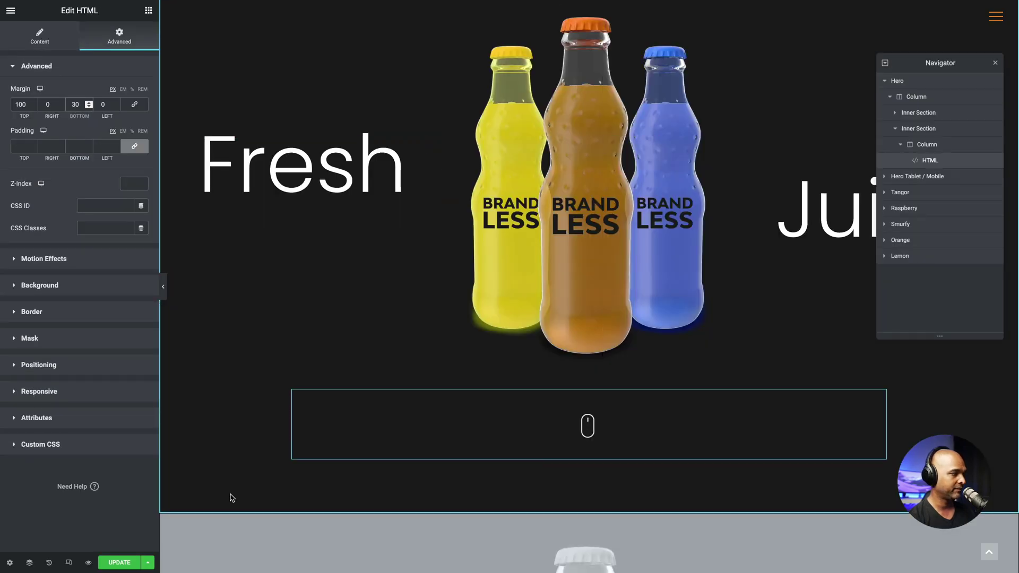
pyautogui.click(121, 554)
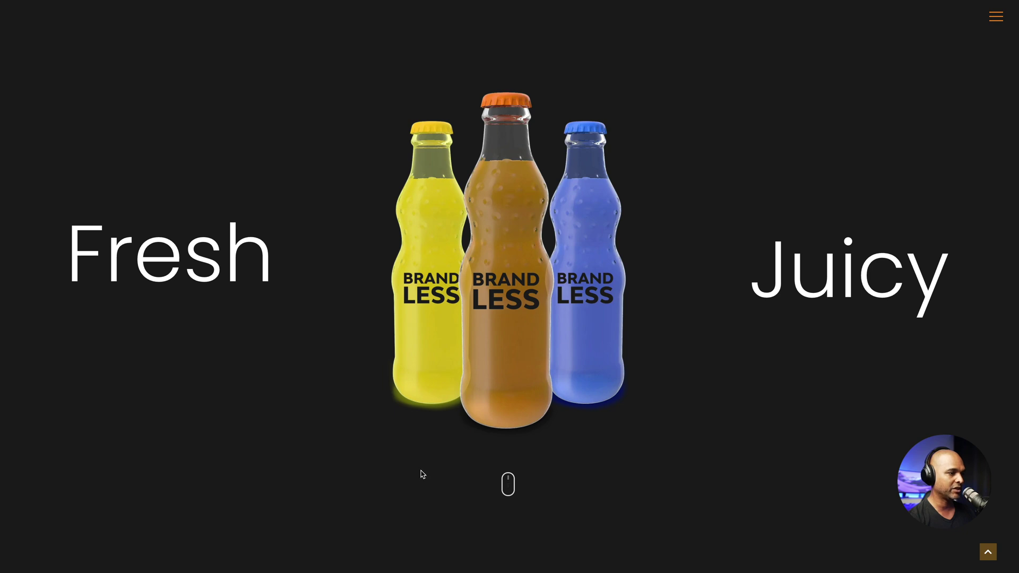
# On the live page, follow the scroll-mouse icons from the hero through Tangor and Raspberry to Smurfy and beyond
pyautogui.click(508, 483)
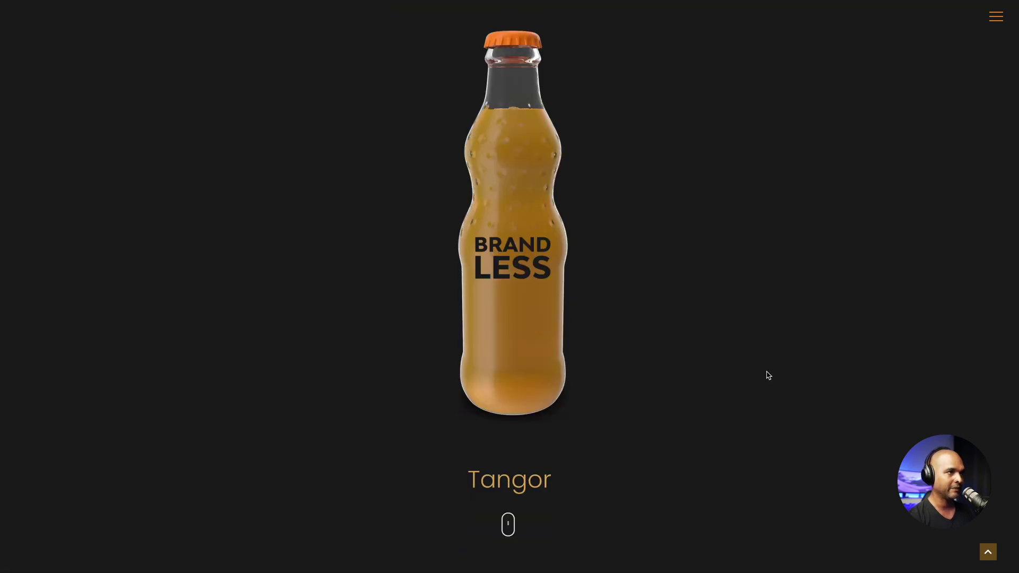
pyautogui.click(508, 535)
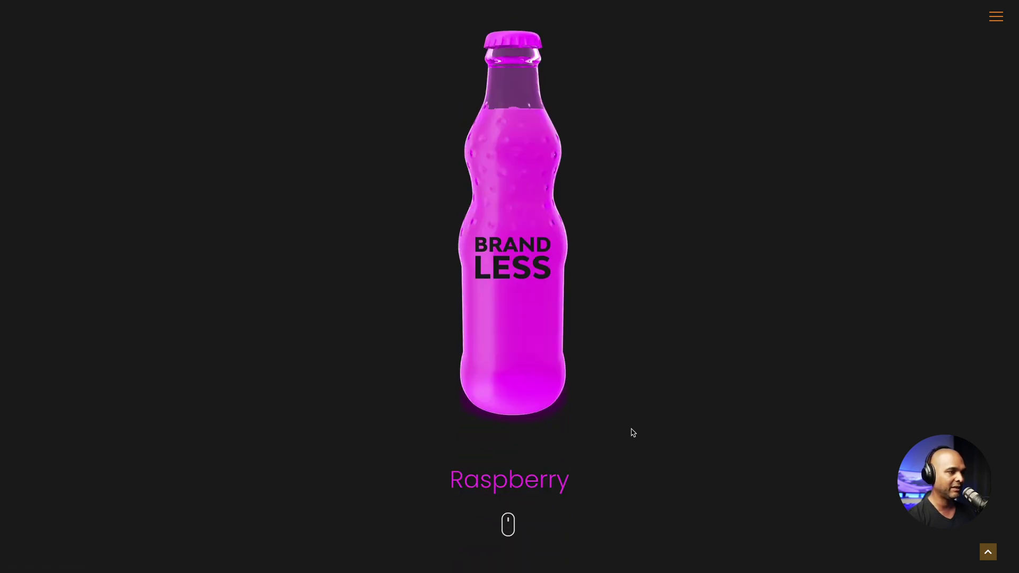
pyautogui.click(509, 524)
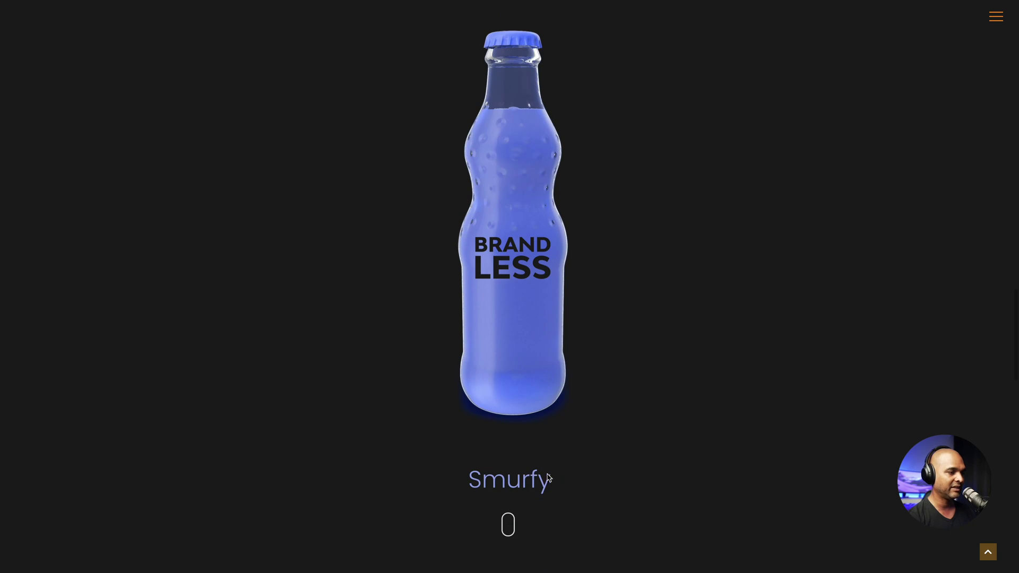
pyautogui.click(508, 536)
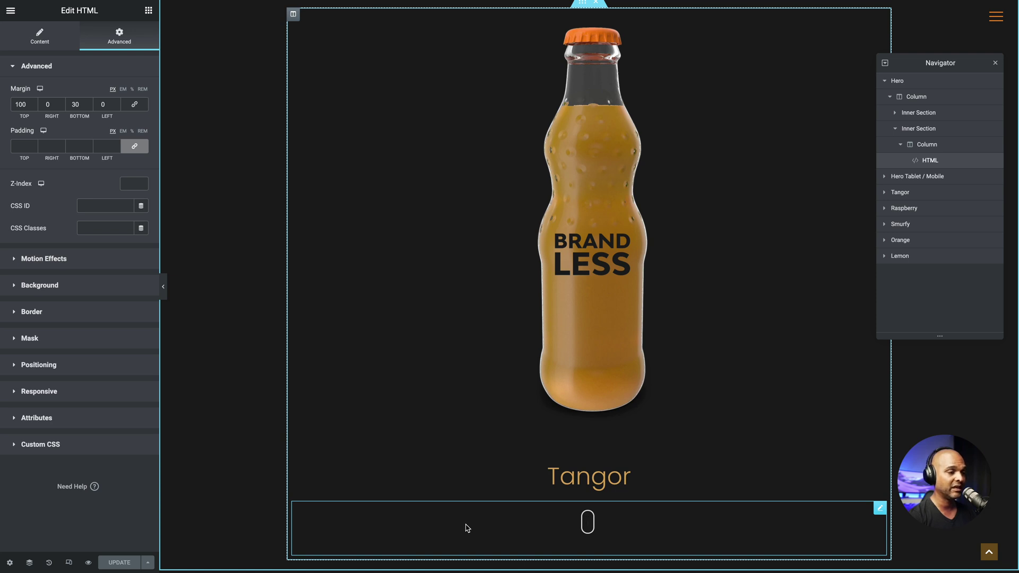
# Inspect the Tangor HTML widget's code to see its #raspberry link
pyautogui.click(590, 525)
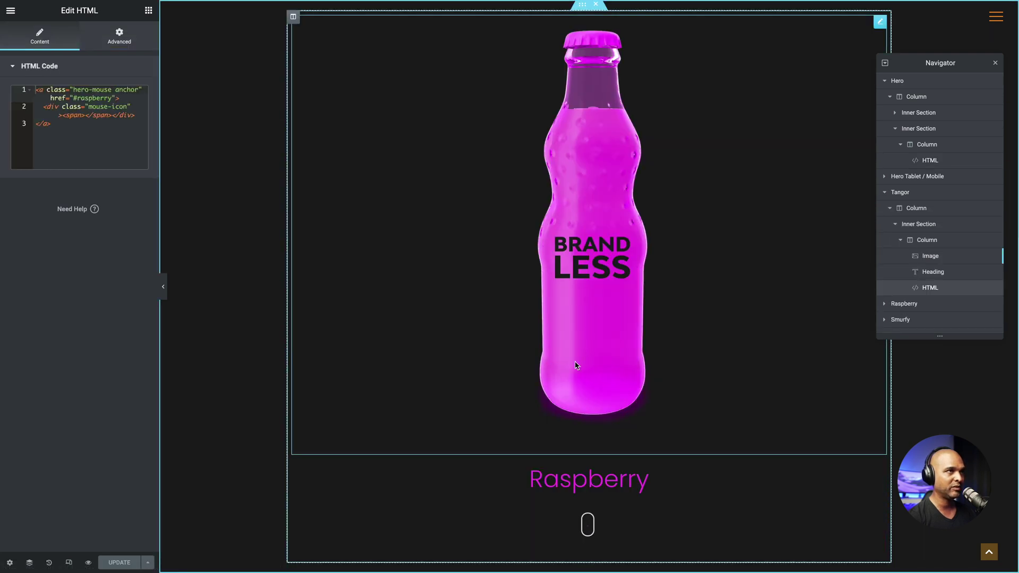
pyautogui.scroll(8, 577, 365)
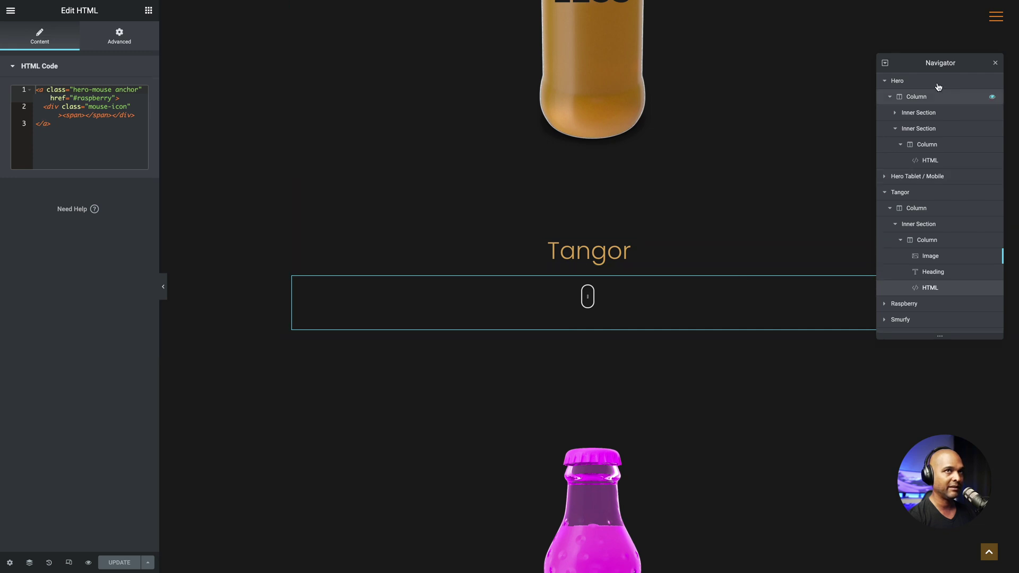
pyautogui.moveTo(924, 61); pyautogui.dragTo(937, 35)
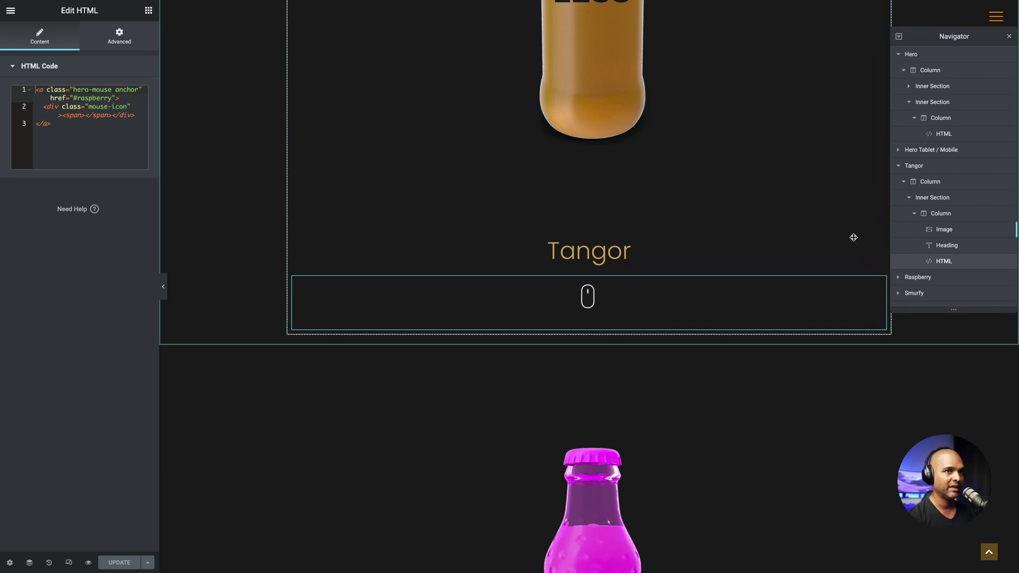
pyautogui.moveTo(880, 283)
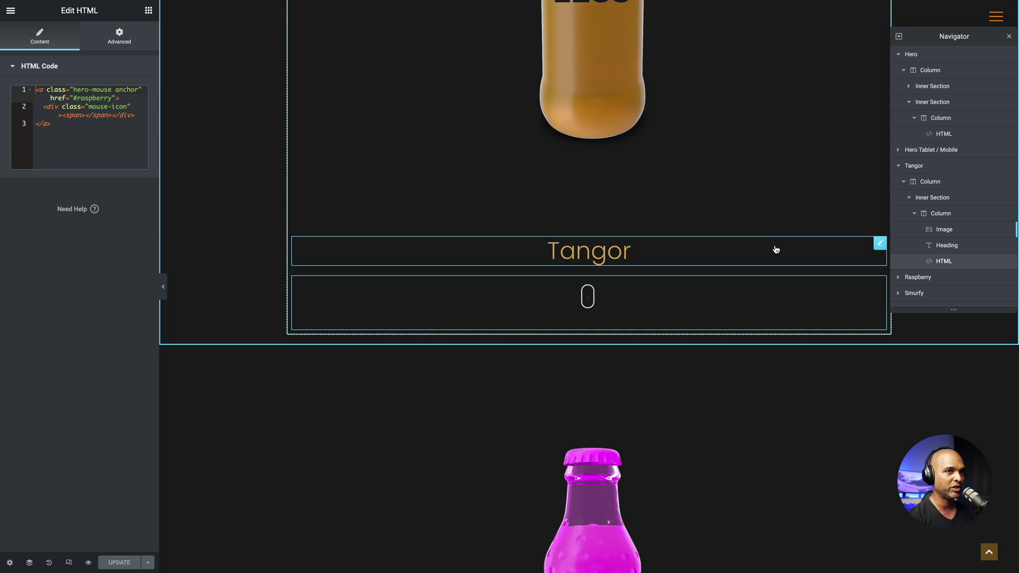
pyautogui.scroll(1, 727, 239)
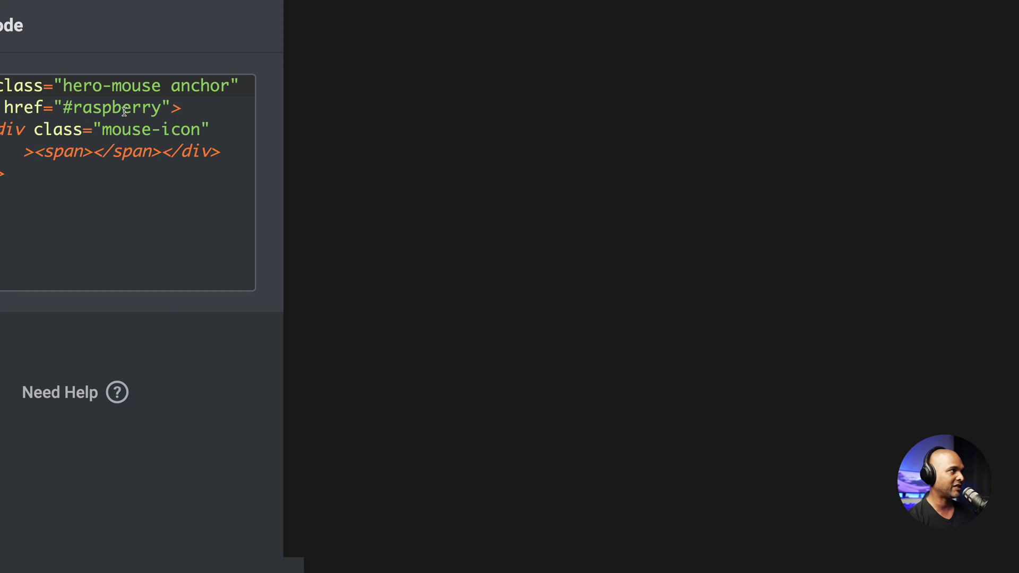
pyautogui.scroll(-4, 620, 275)
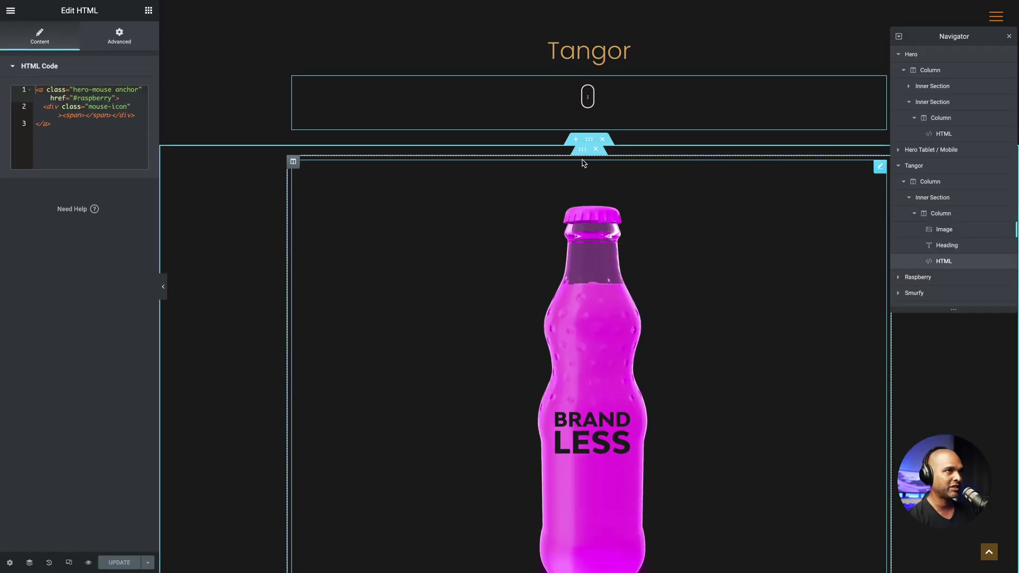
# Check in Advanced settings that the Raspberry section's CSS ID is raspberry
pyautogui.click(590, 139)
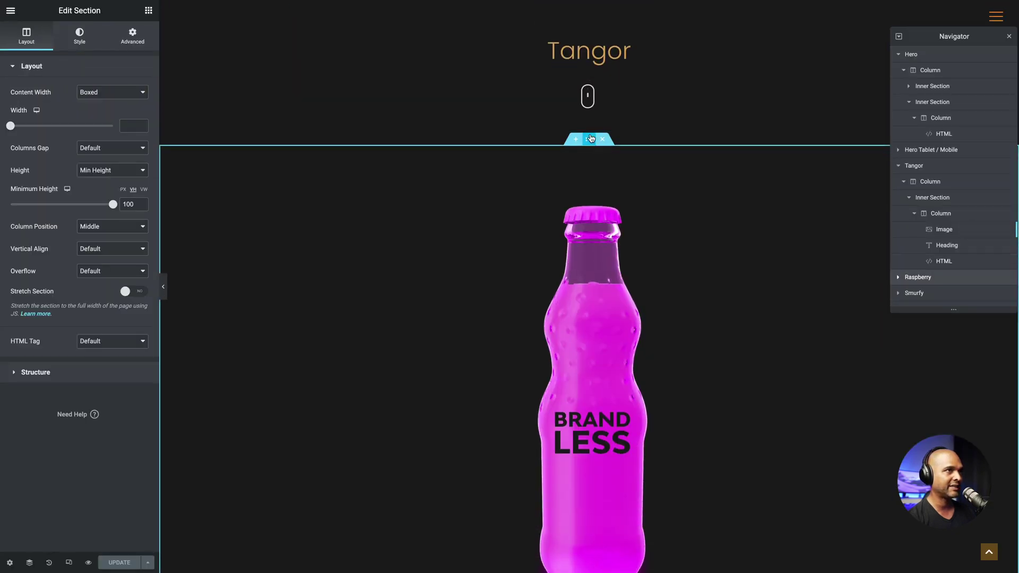
pyautogui.click(132, 36)
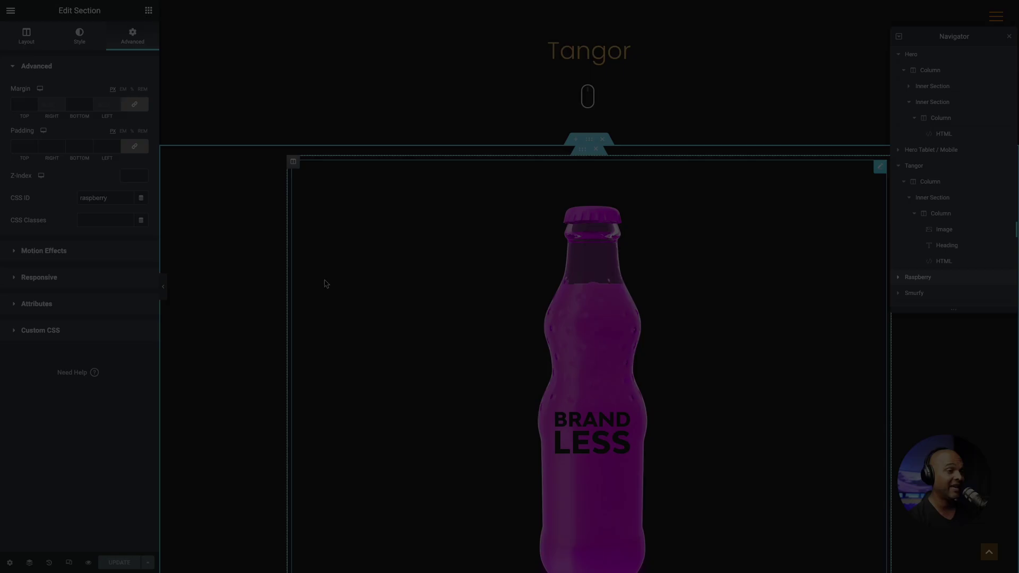
pyautogui.scroll(-10, 326, 283)
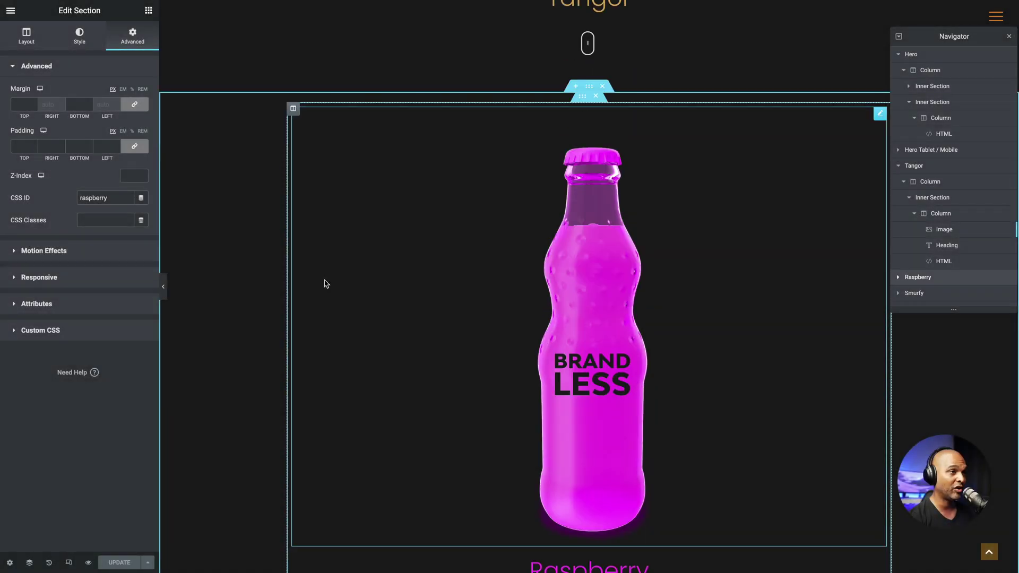
pyautogui.scroll(-15, 325, 284)
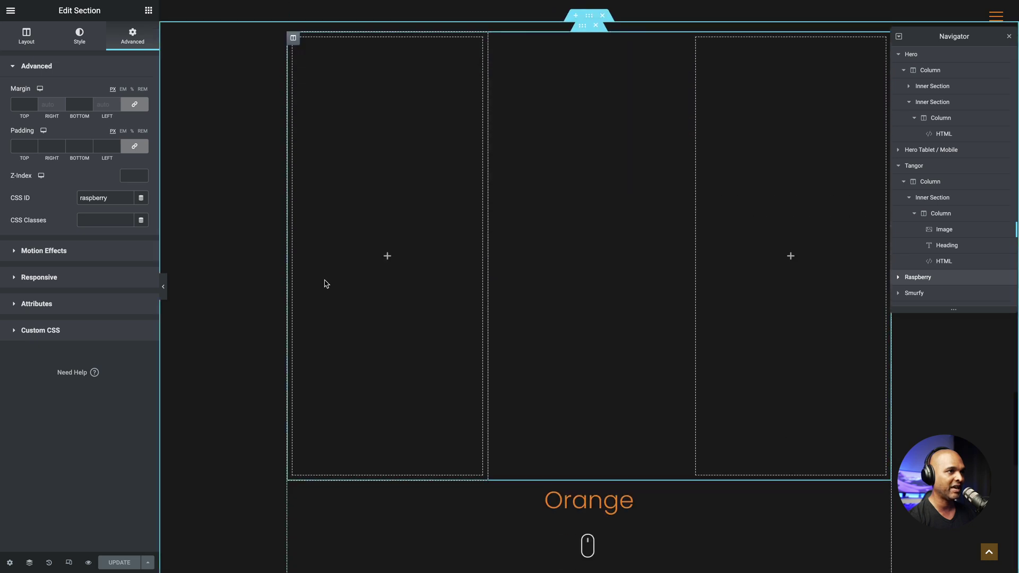
pyautogui.scroll(-10, 326, 284)
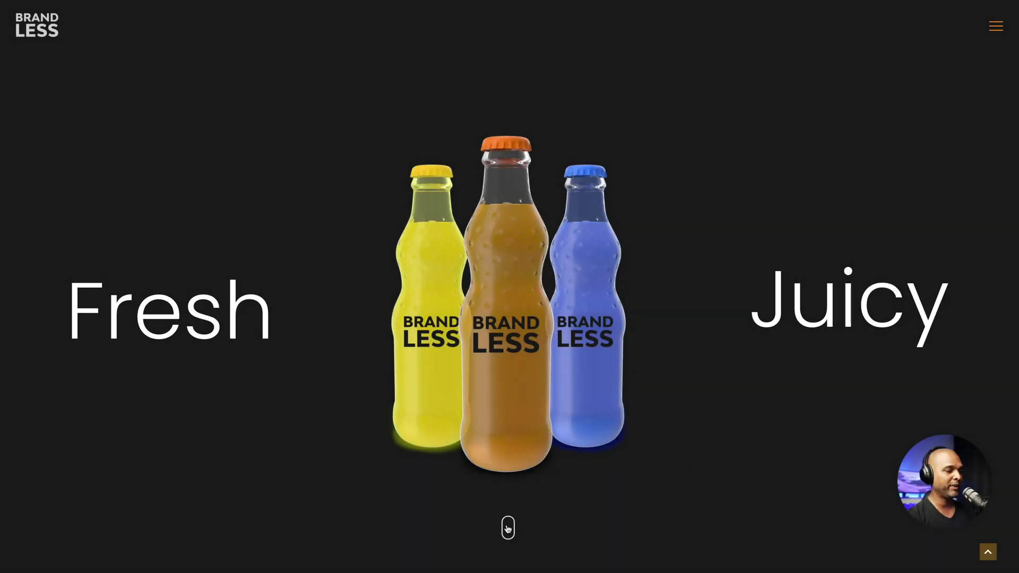
# Test the hero's scroll icon on the live site, then again in the iPhone 6/7/8 Plus preview
pyautogui.click(508, 528)
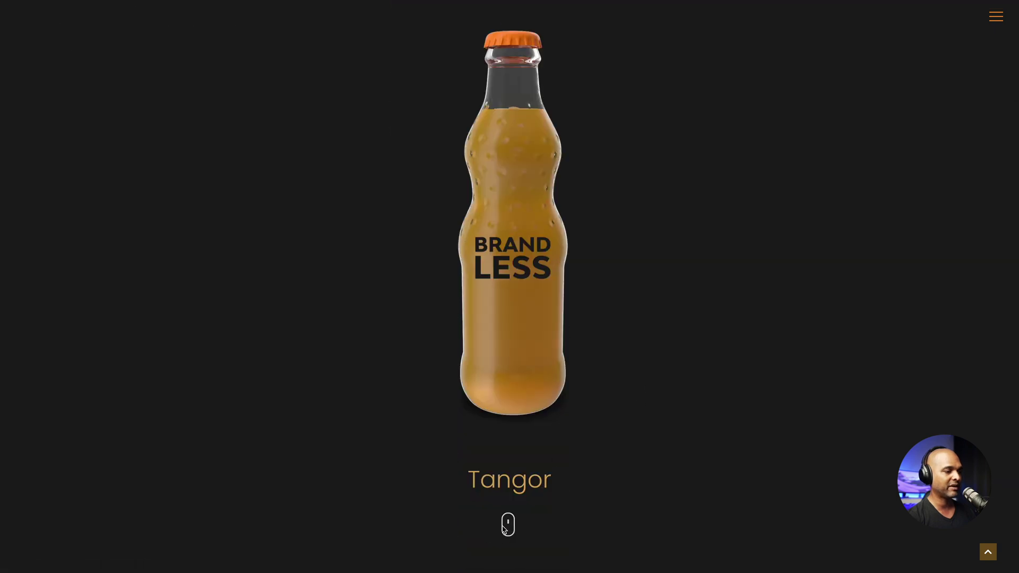
pyautogui.scroll(-2, 504, 530)
pyautogui.scroll(-2, 533, 460)
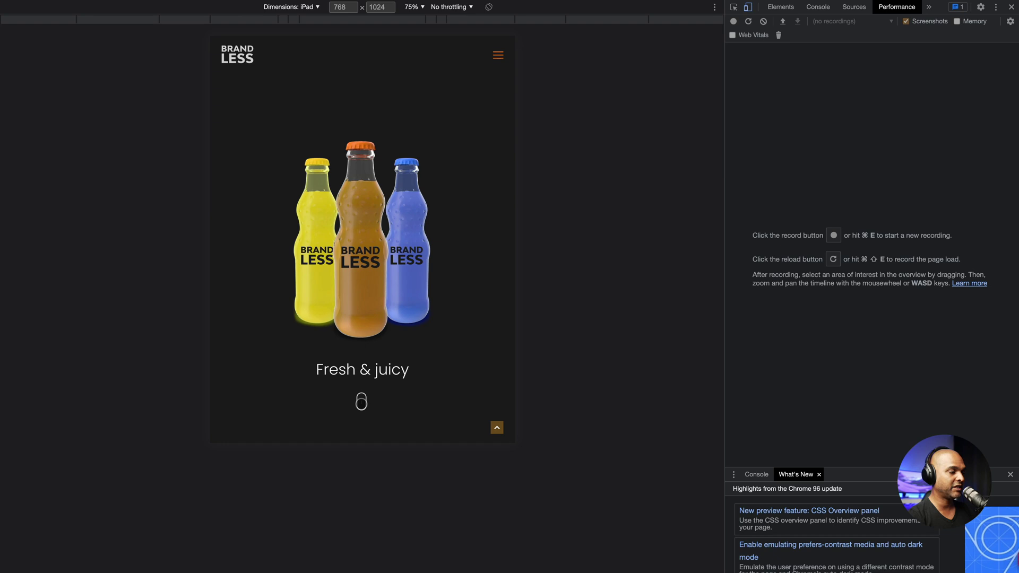
pyautogui.click(360, 400)
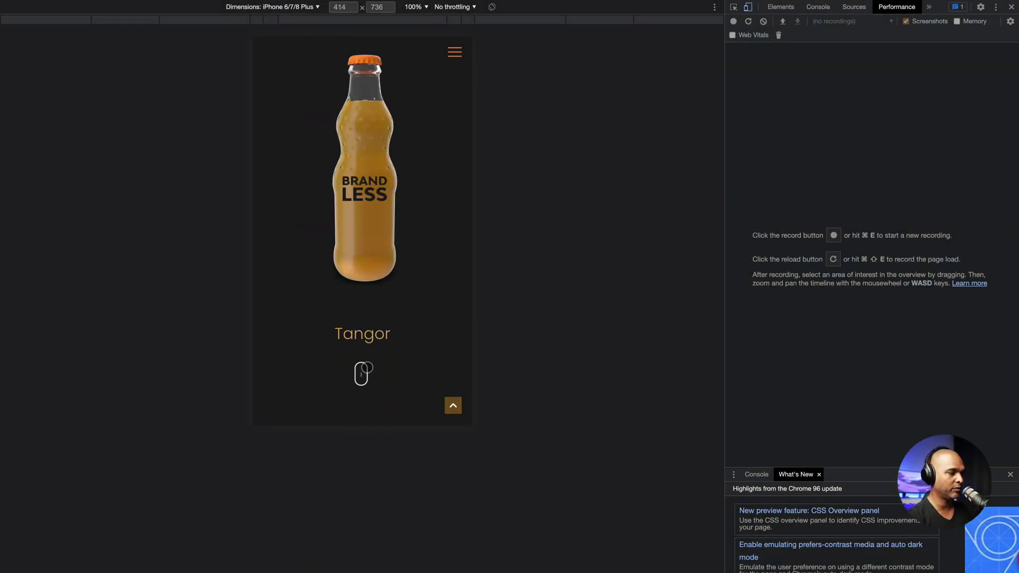
# In the phone preview, jump from Tangor to Raspberry and on to Smurfy
pyautogui.click(367, 367)
pyautogui.click(362, 374)
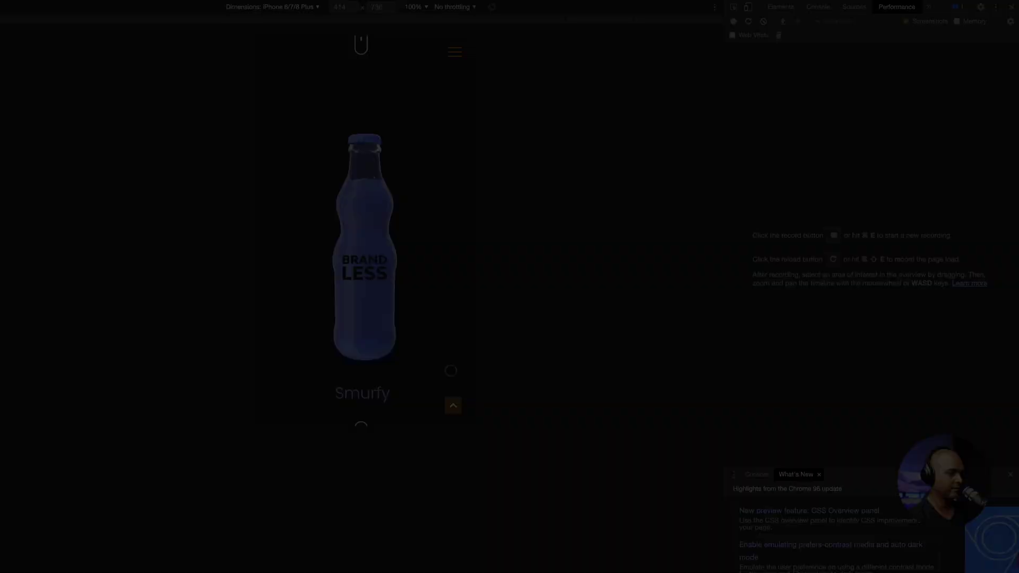